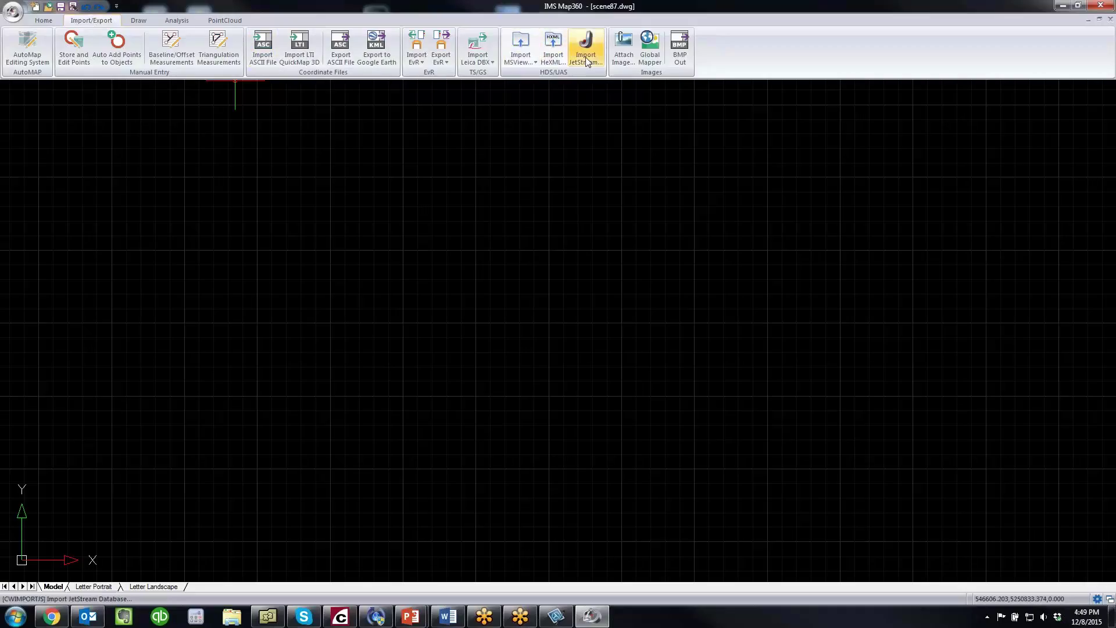
Import the ScanWorld [HDS&Pegasus] JetStream project as a point cloud with meters as distance units
left_click(586, 58)
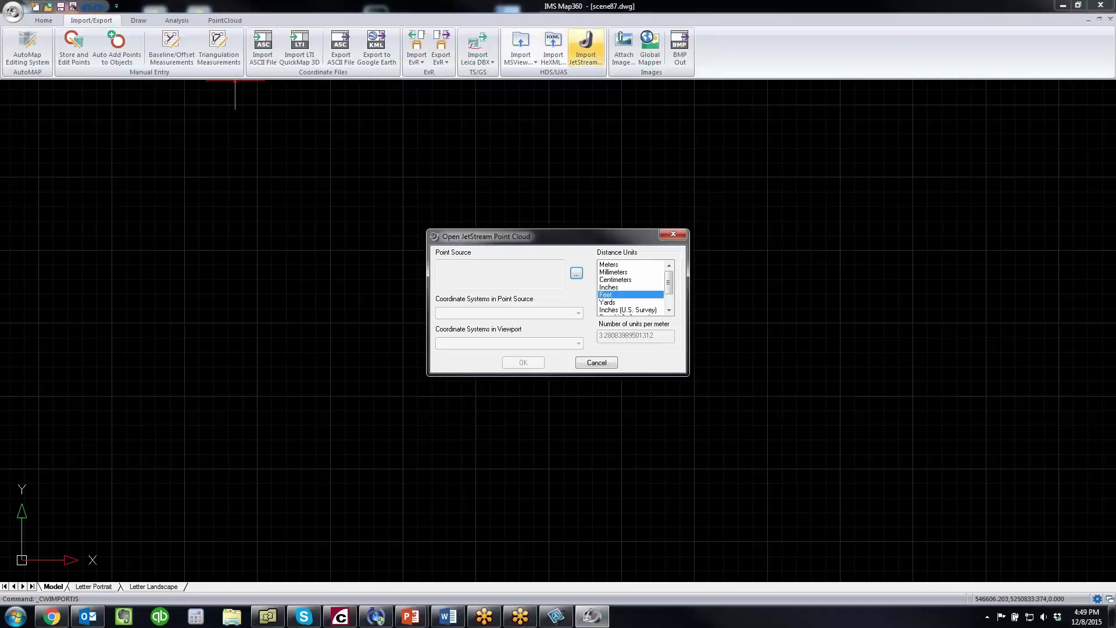
left_click(577, 275)
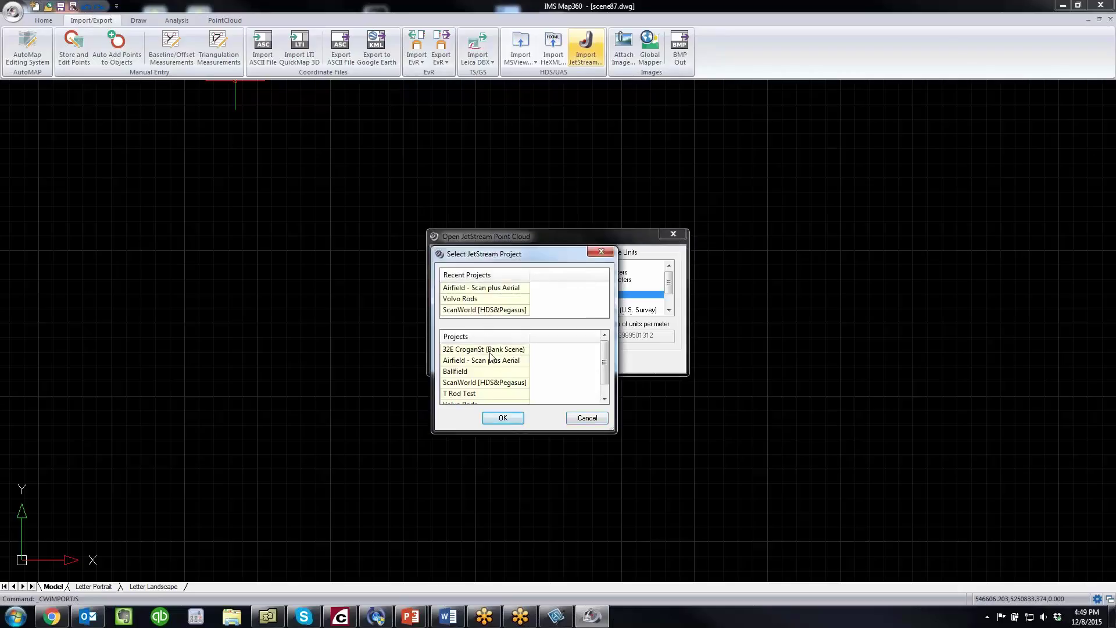
left_click(496, 311)
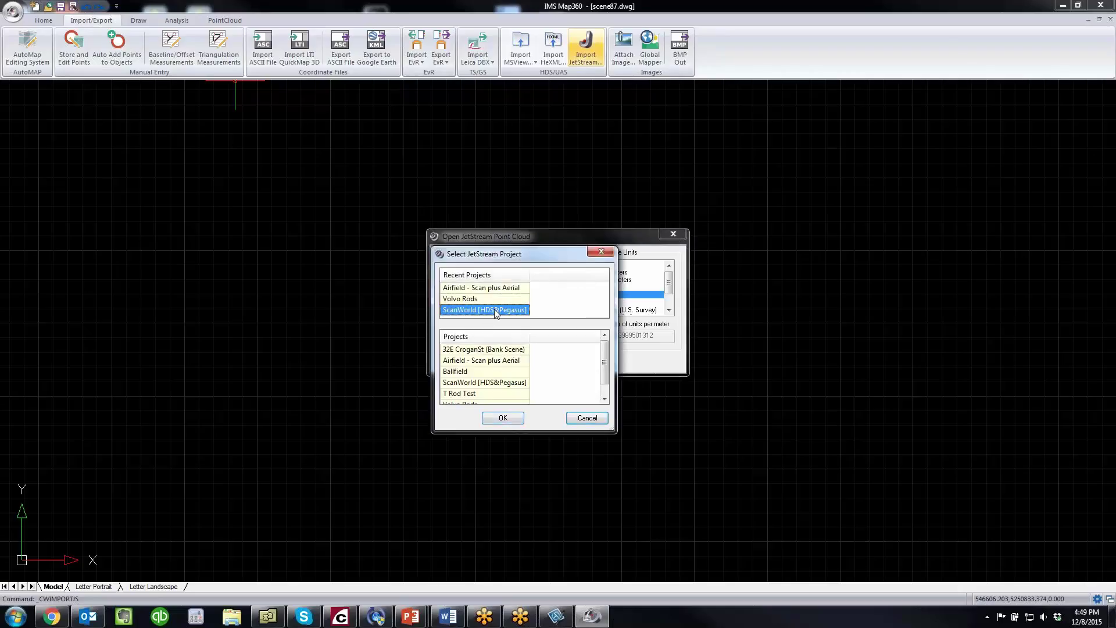
left_click(504, 419)
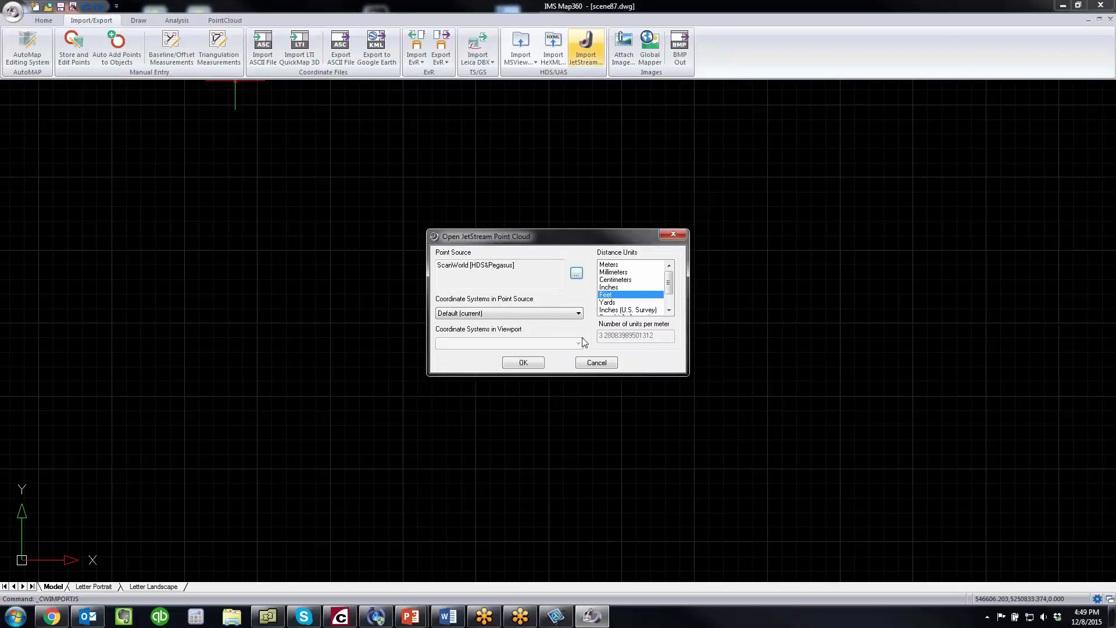
left_click(611, 265)
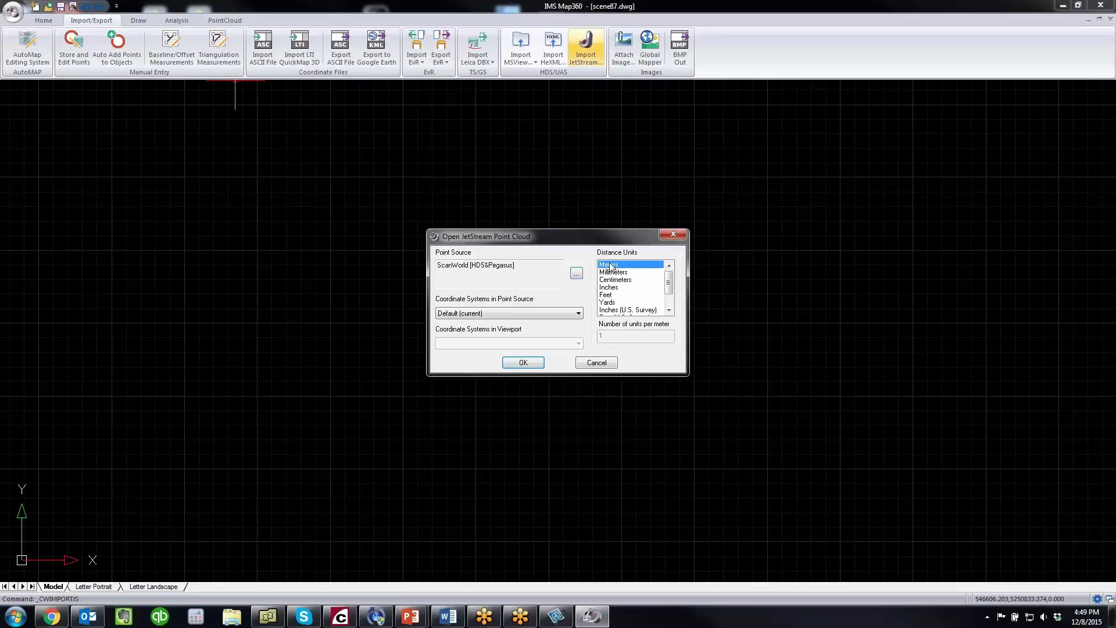
left_click(525, 364)
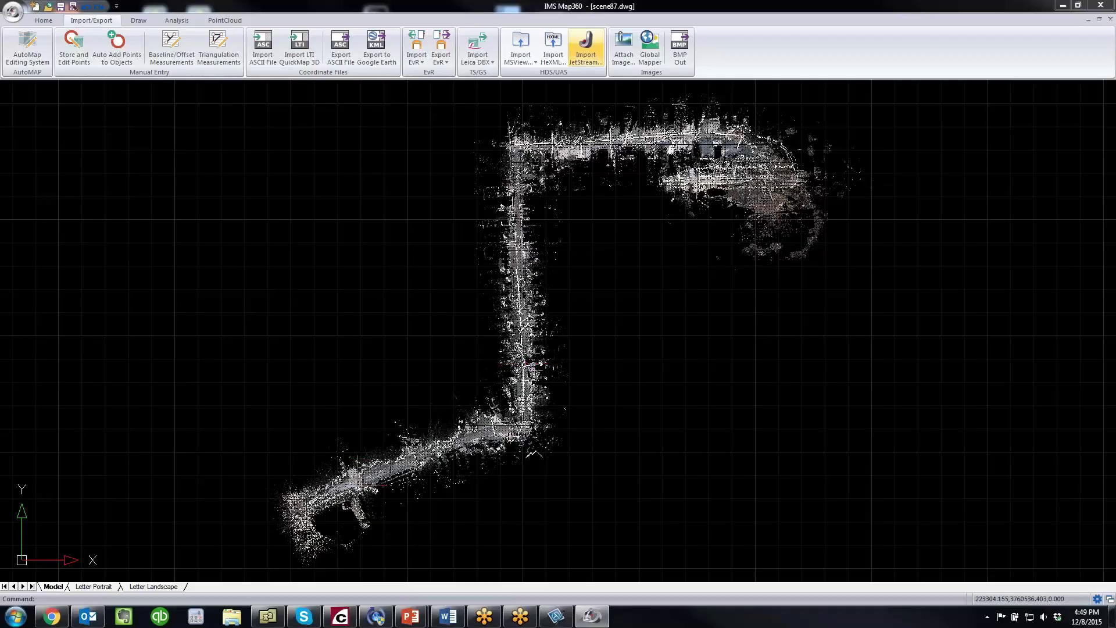
Zoom into the lower-left of the point cloud until the road intersection fills the view
scroll(348, 501, "up", 5)
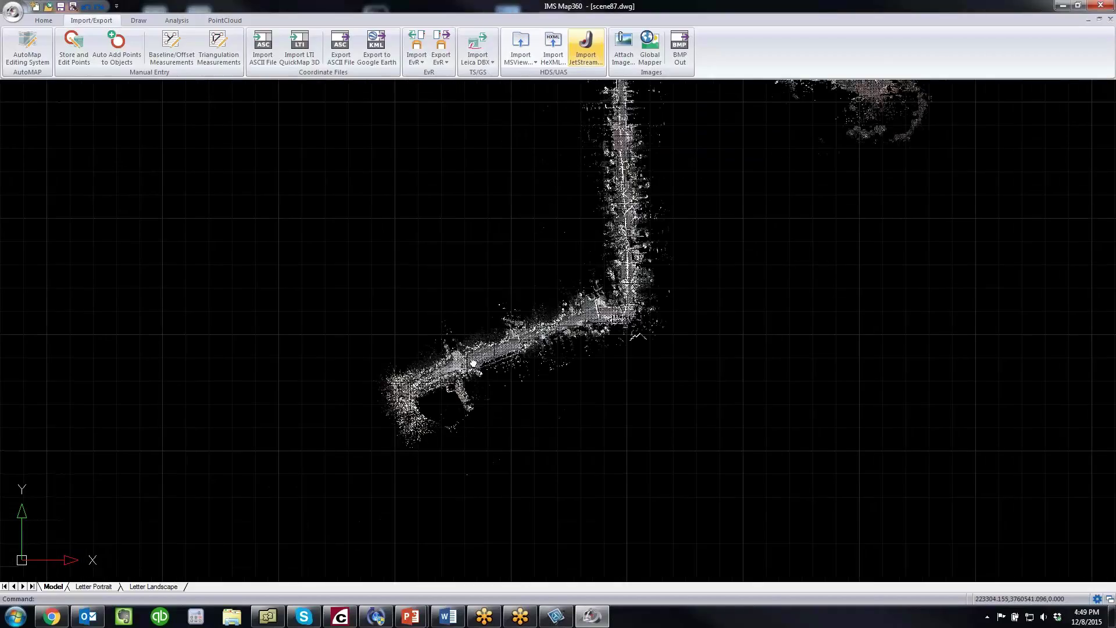
scroll(473, 361, "up", 3)
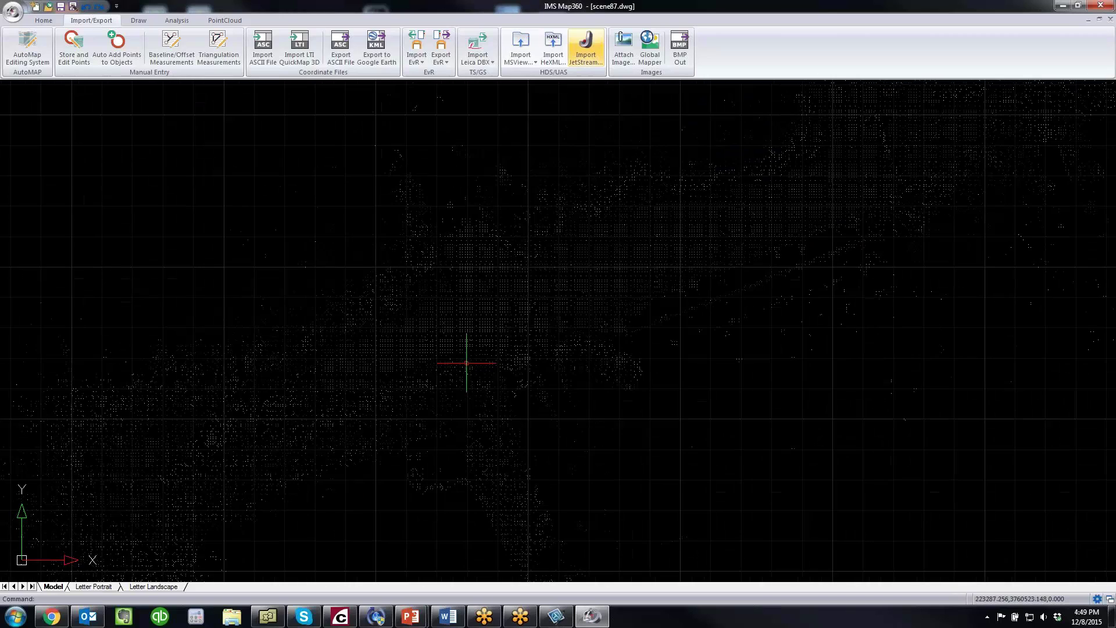
scroll(497, 299, "up", 5)
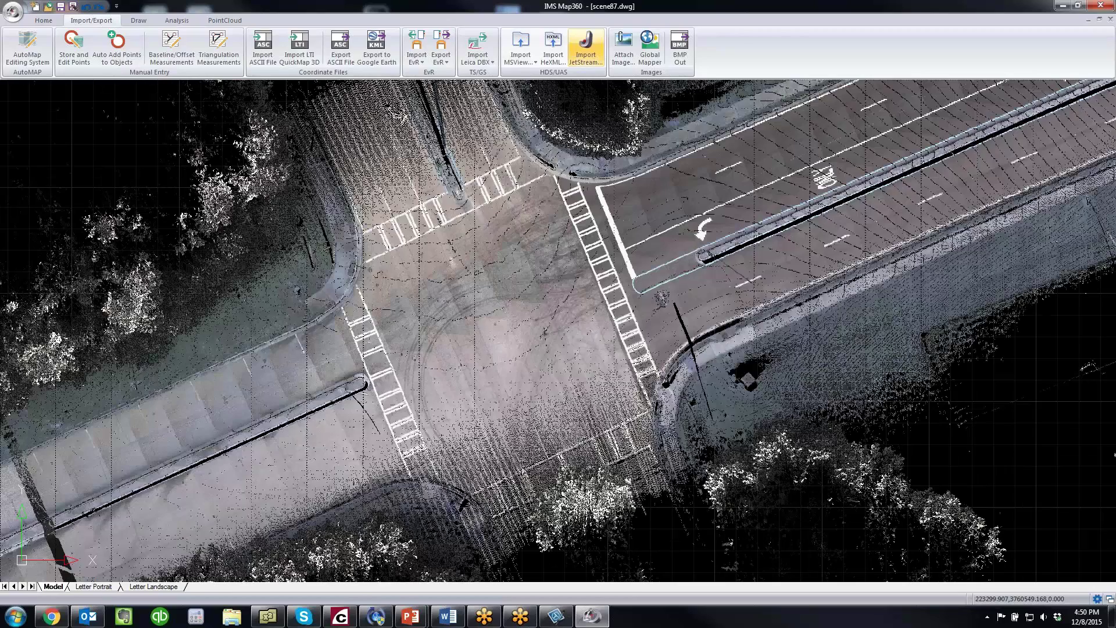
Render the point cloud at the 2-pixel Small Point Size
left_click(225, 20)
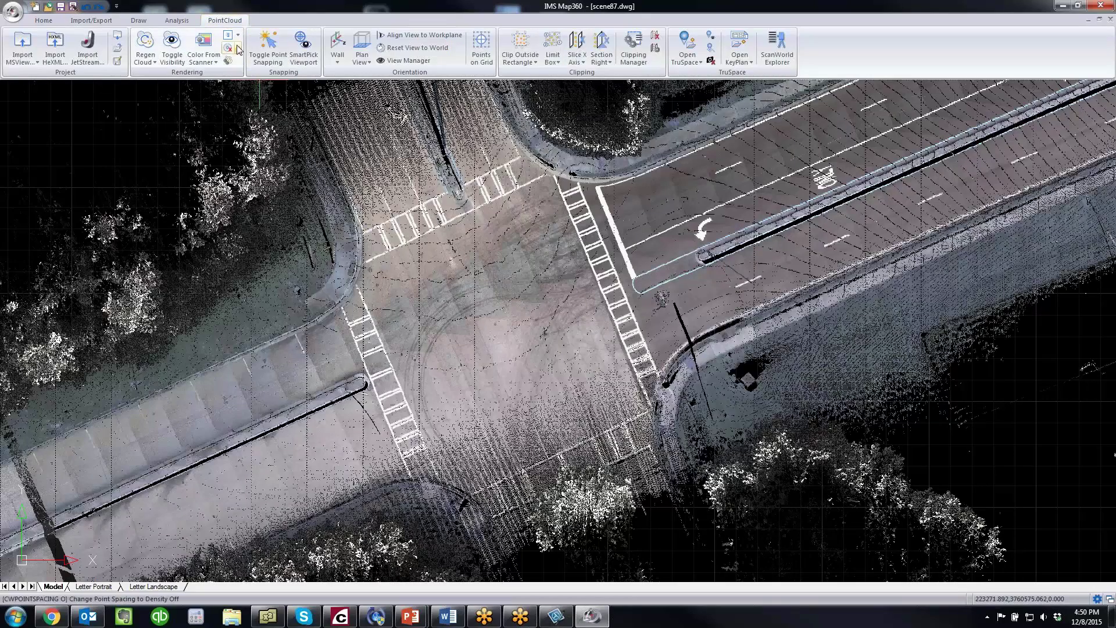
left_click(239, 37)
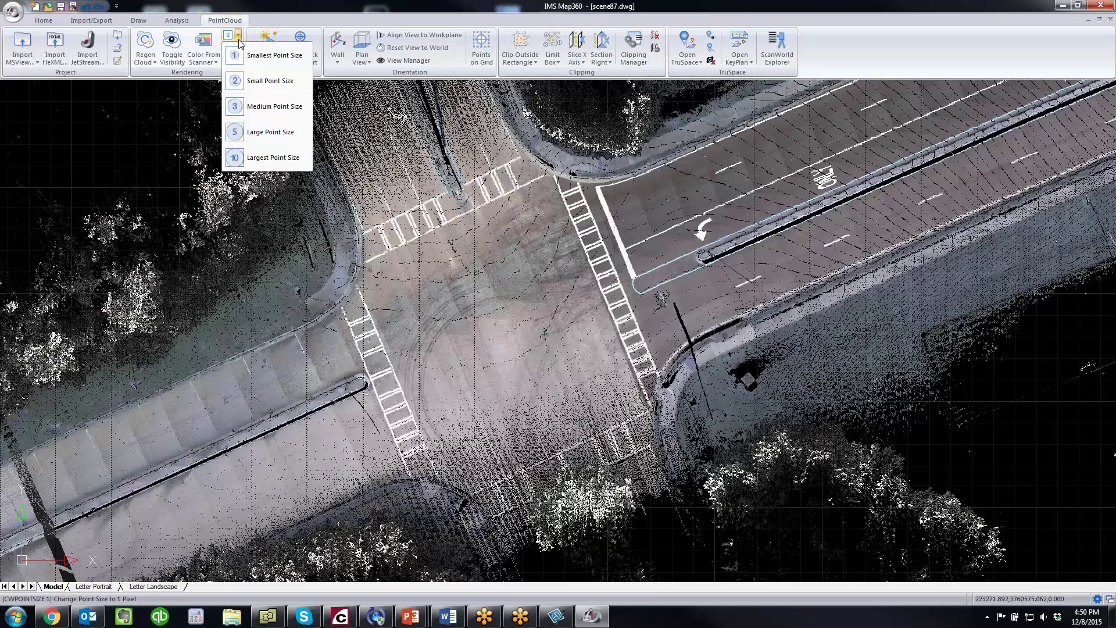
left_click(255, 81)
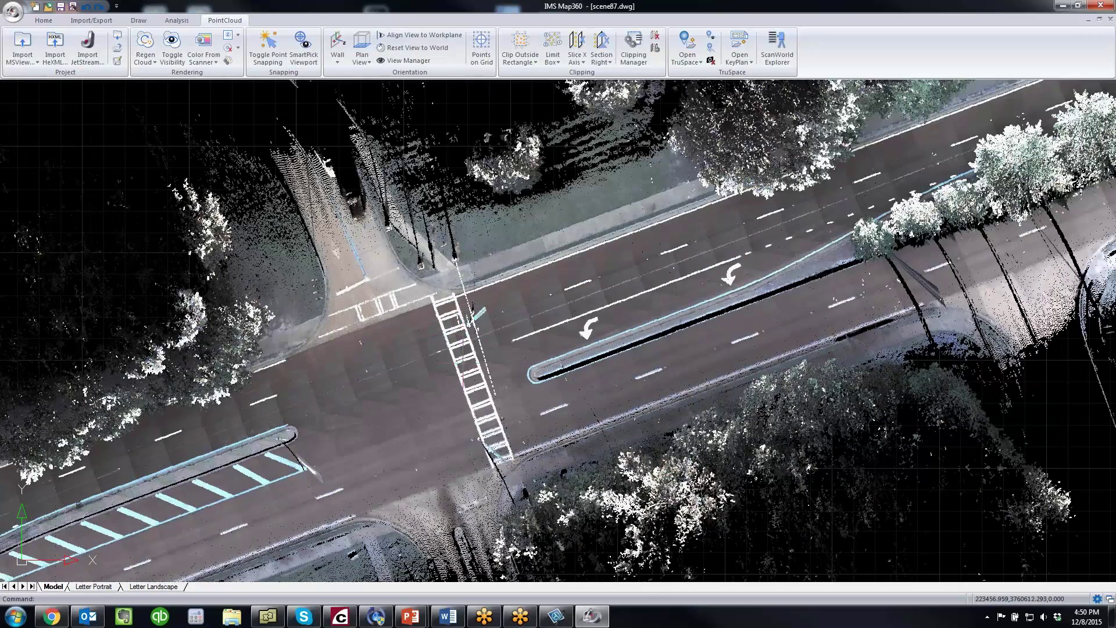
Frame the crosswalk corner closely and bring up the Draw tools
scroll(438, 317, "up", 5)
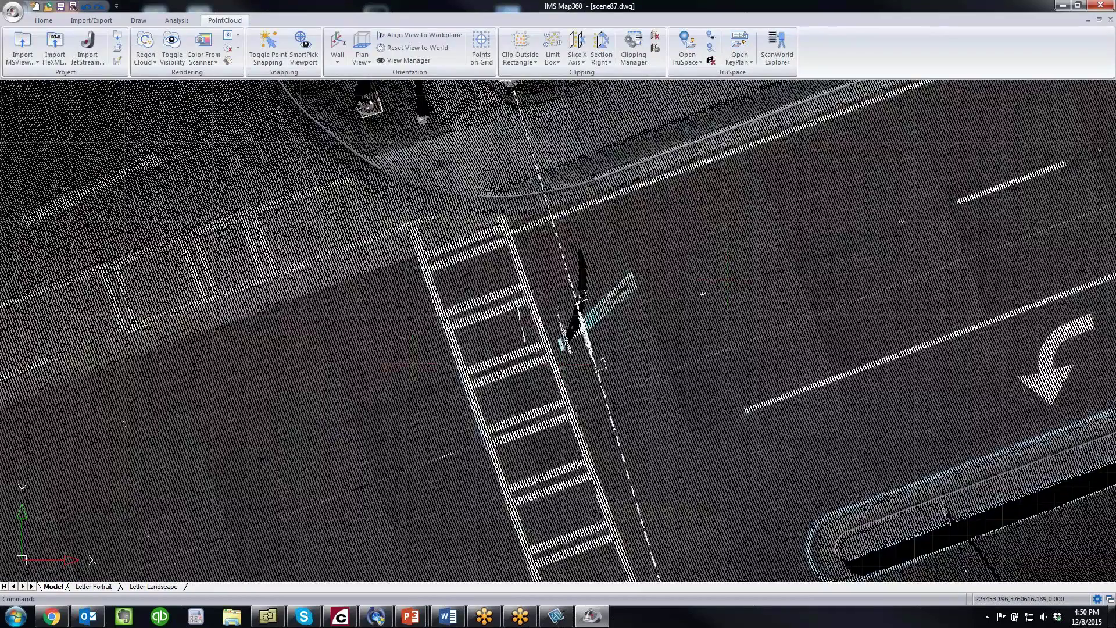
scroll(412, 364, "down", 3)
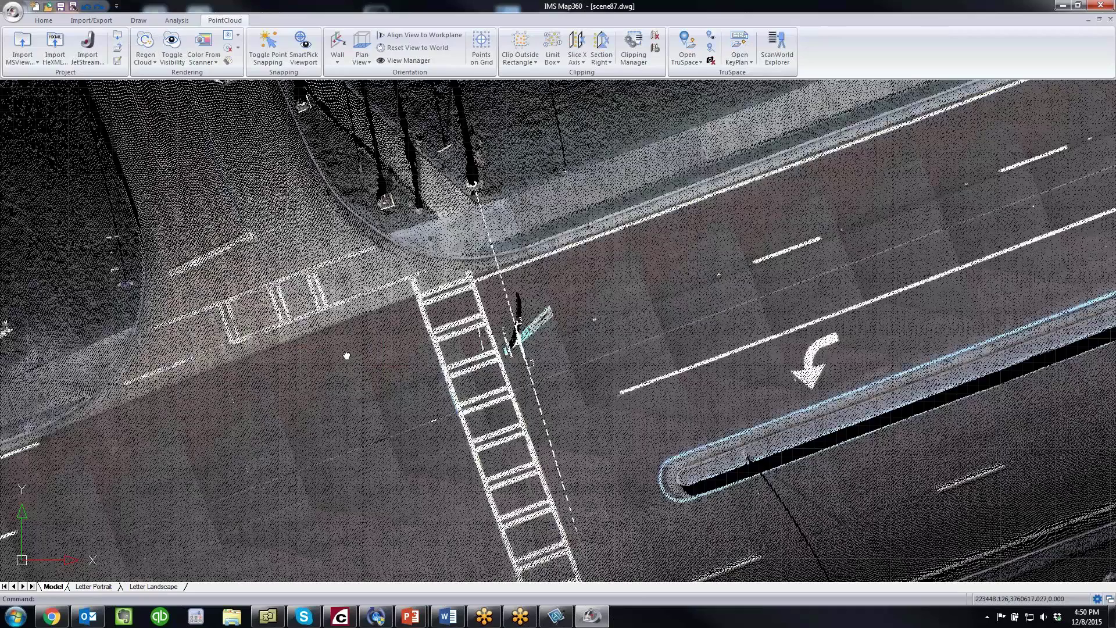
middle_click_drag(346, 355, 469, 379)
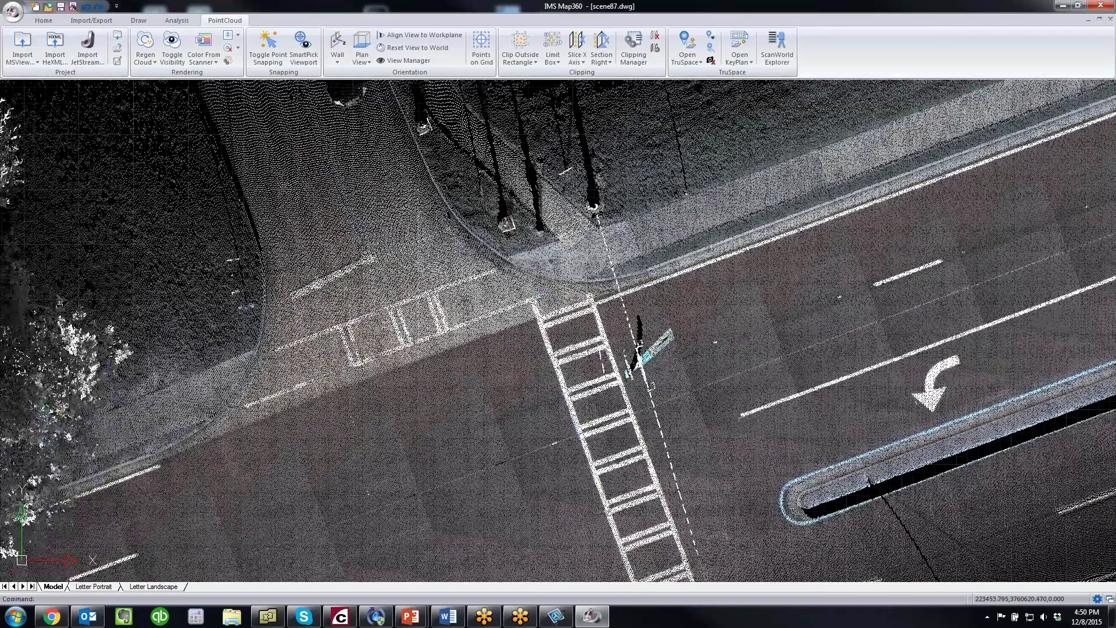
scroll(532, 299, "up", 2)
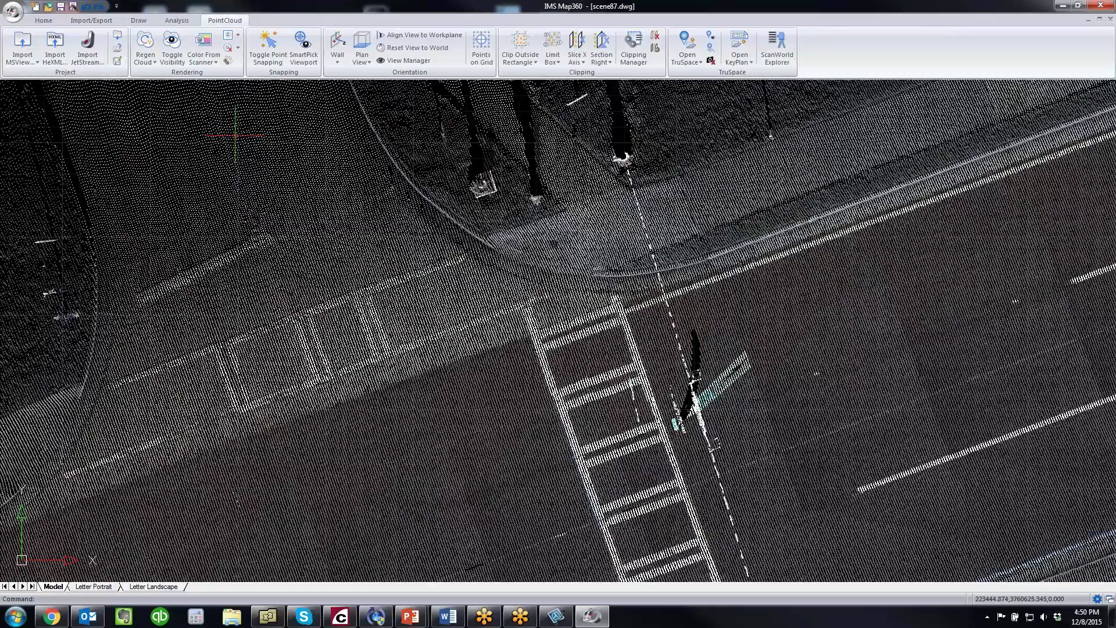
left_click(138, 20)
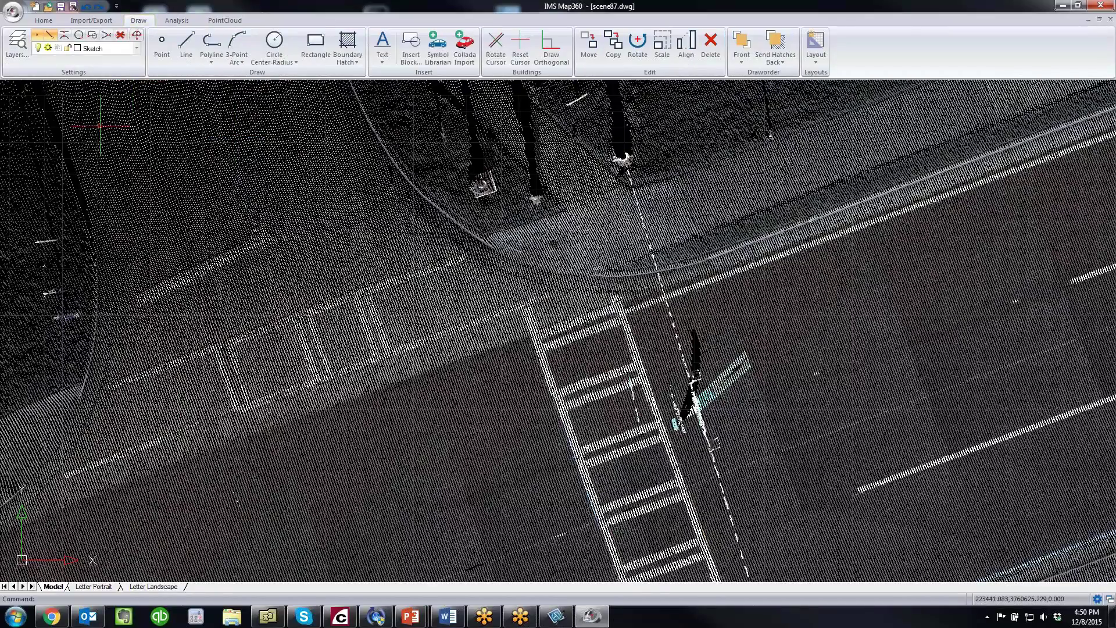
Draw a 0.25-wide polyline stripe from the crosswalk's upper corner toward the lower left
left_click(213, 47)
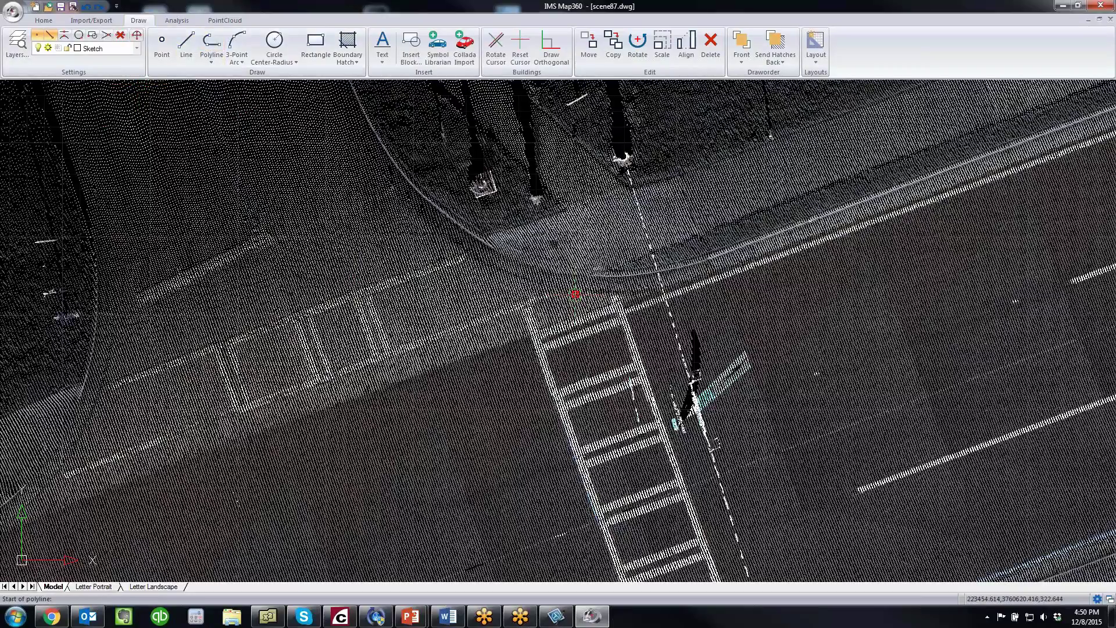
left_click(548, 296)
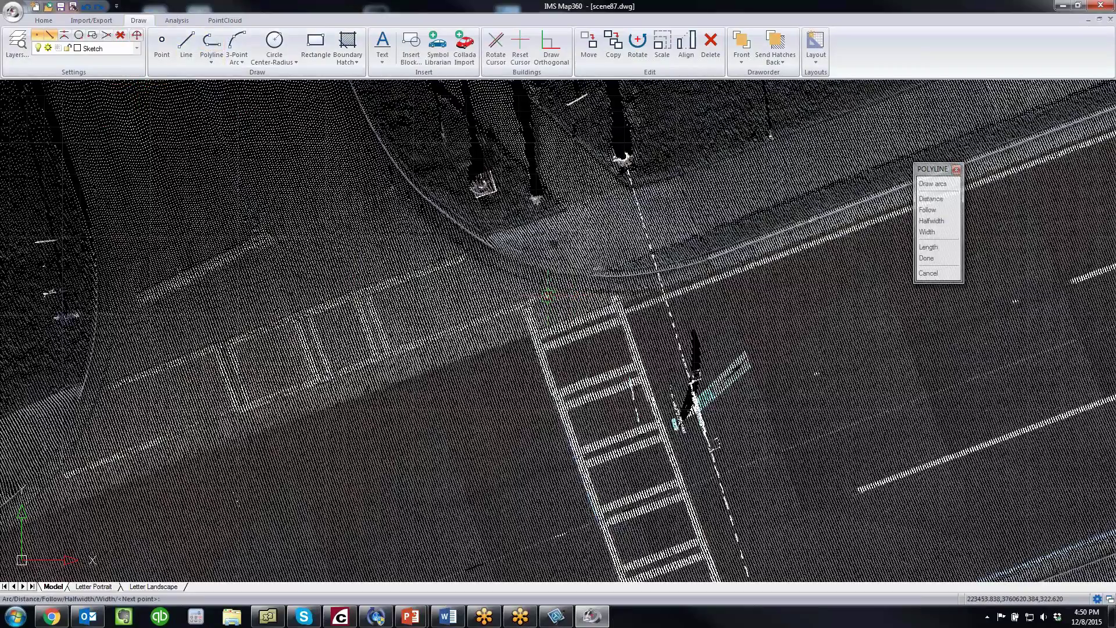
left_click(927, 232)
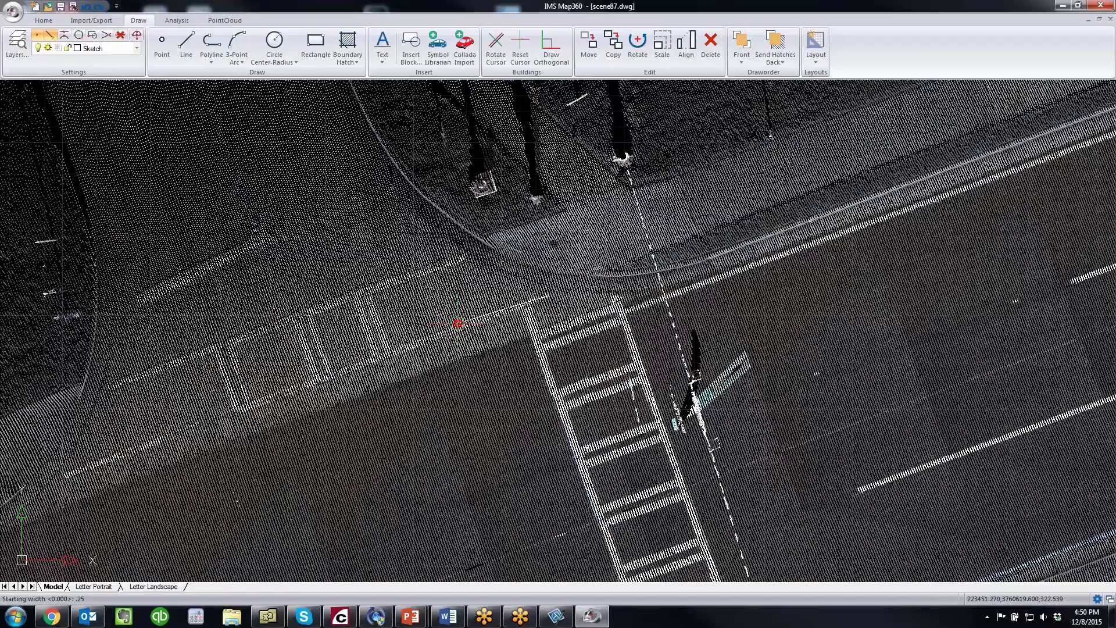
type(".25")
key("Return")
key("Return")
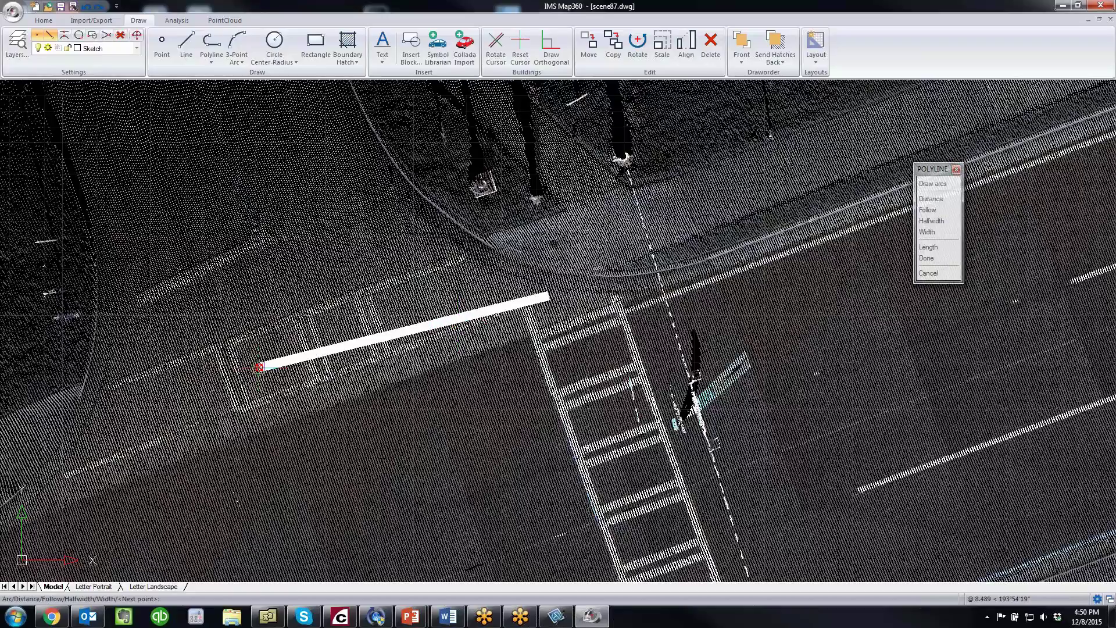
left_click(65, 475)
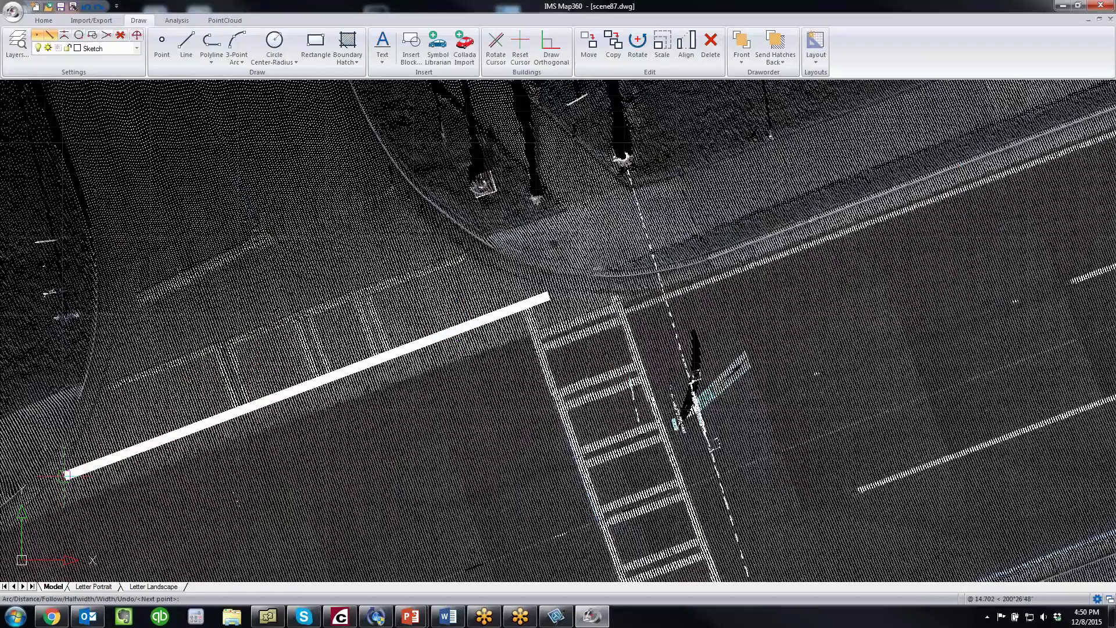
key("Return")
key("Return")
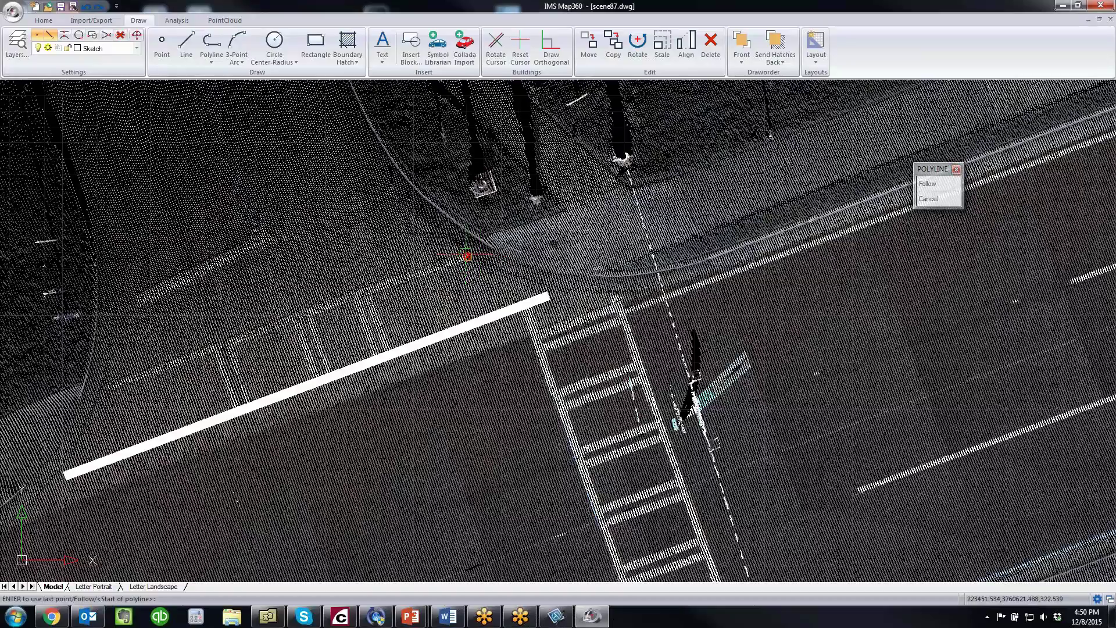
Draw a second parallel stripe and a short cross bar joining the two stripes
left_click(468, 257)
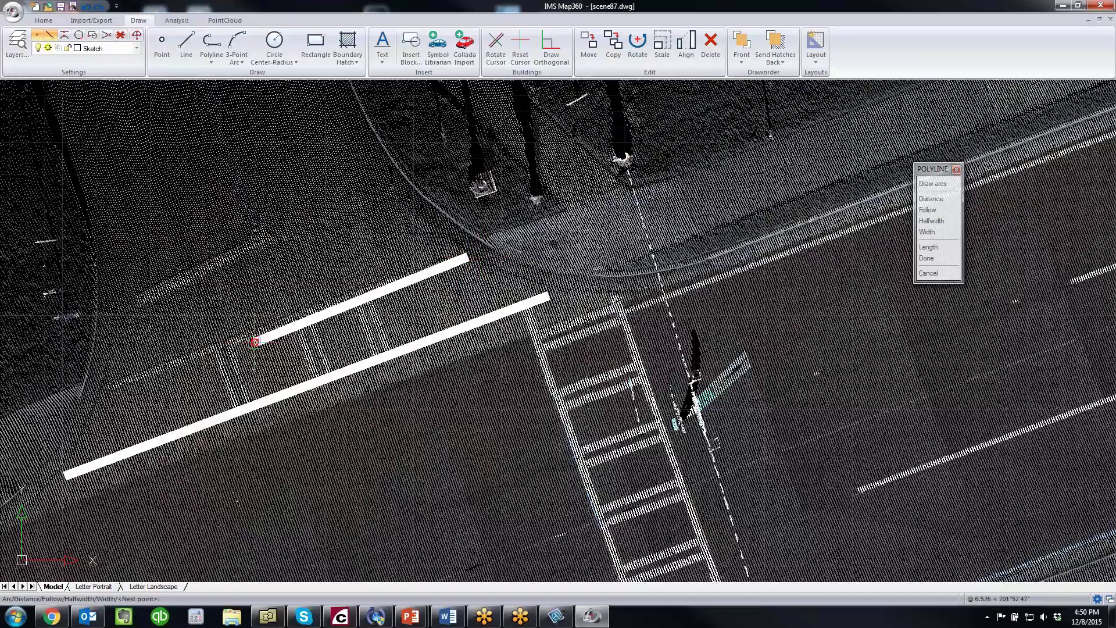
left_click(112, 388)
key("Return")
key("Return")
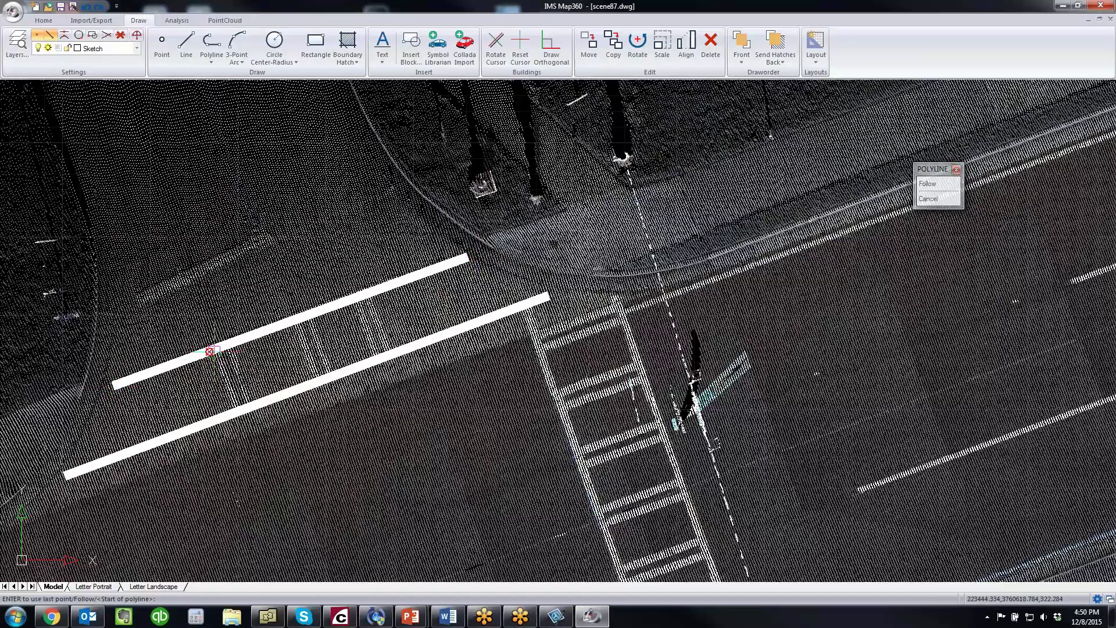
left_click(215, 350)
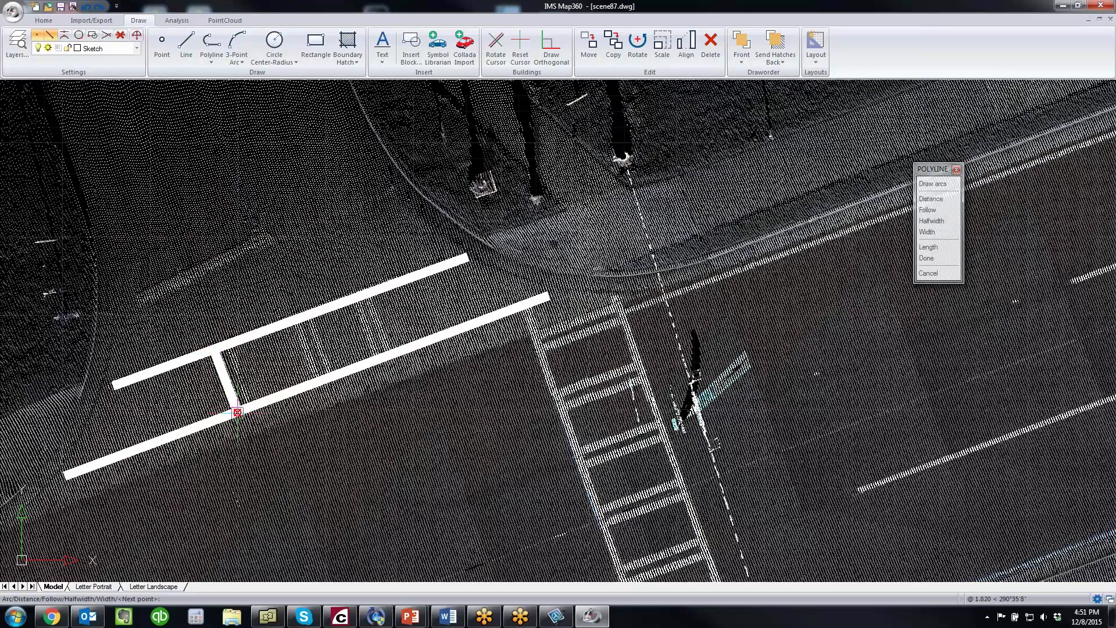
left_click(237, 411)
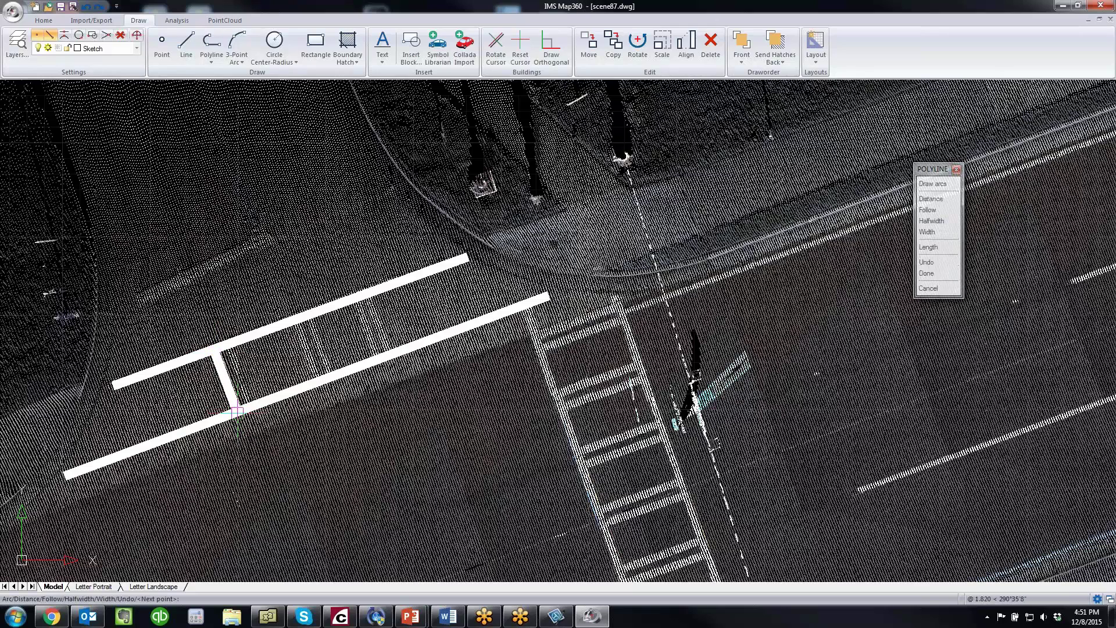
key("Return")
scroll(316, 410, "up", 2)
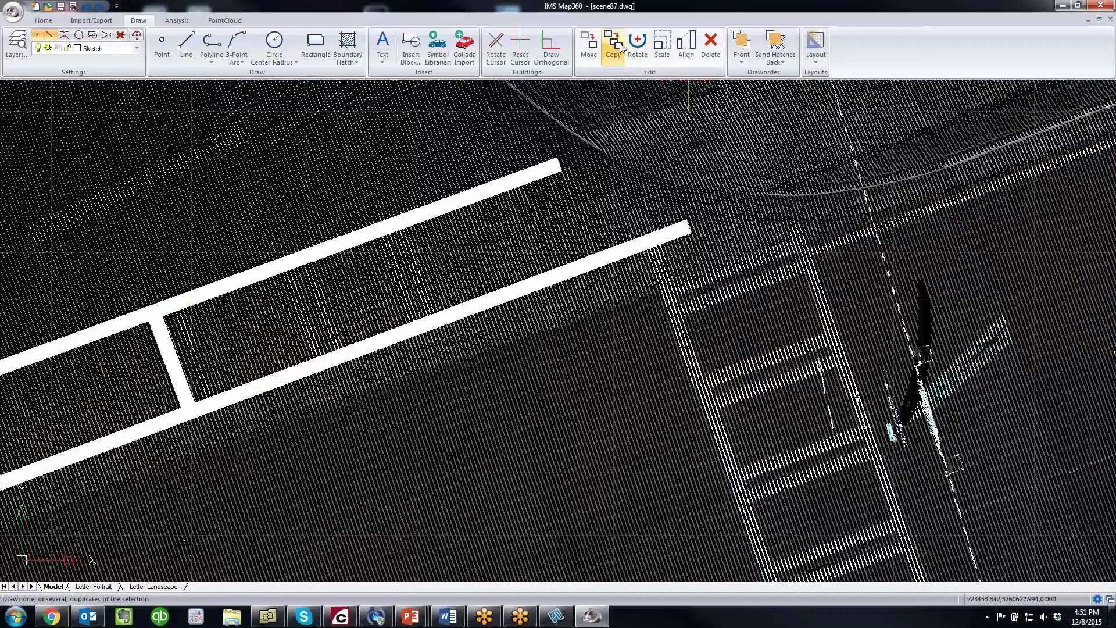
Copy the cross bar to three positions along the stripes to form the crosswalk rungs
left_click(619, 47)
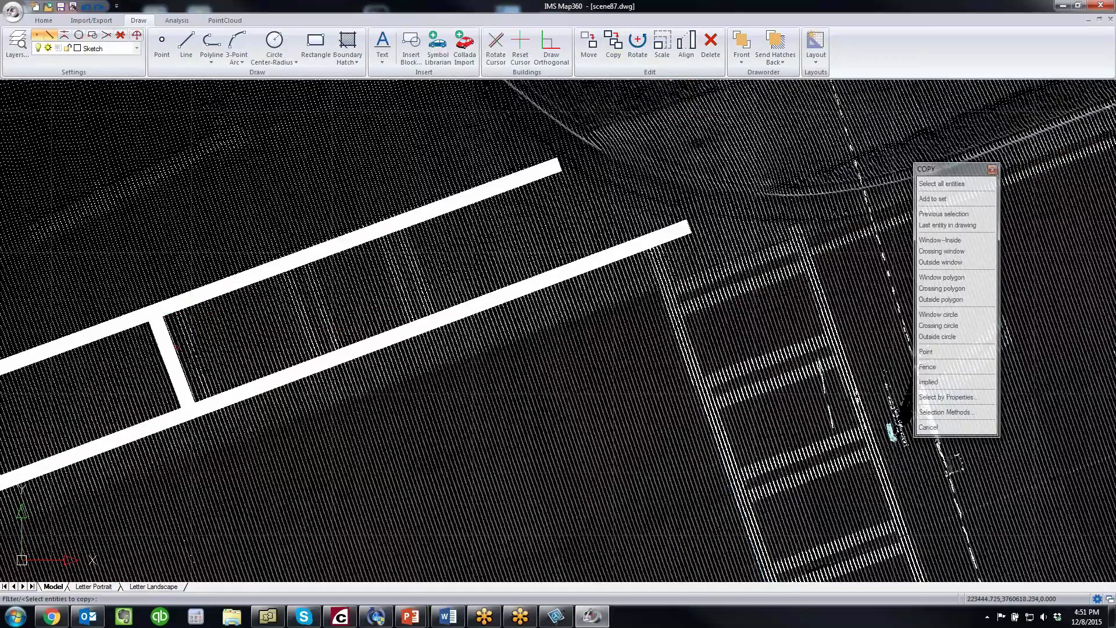
left_click(175, 349)
key("Return")
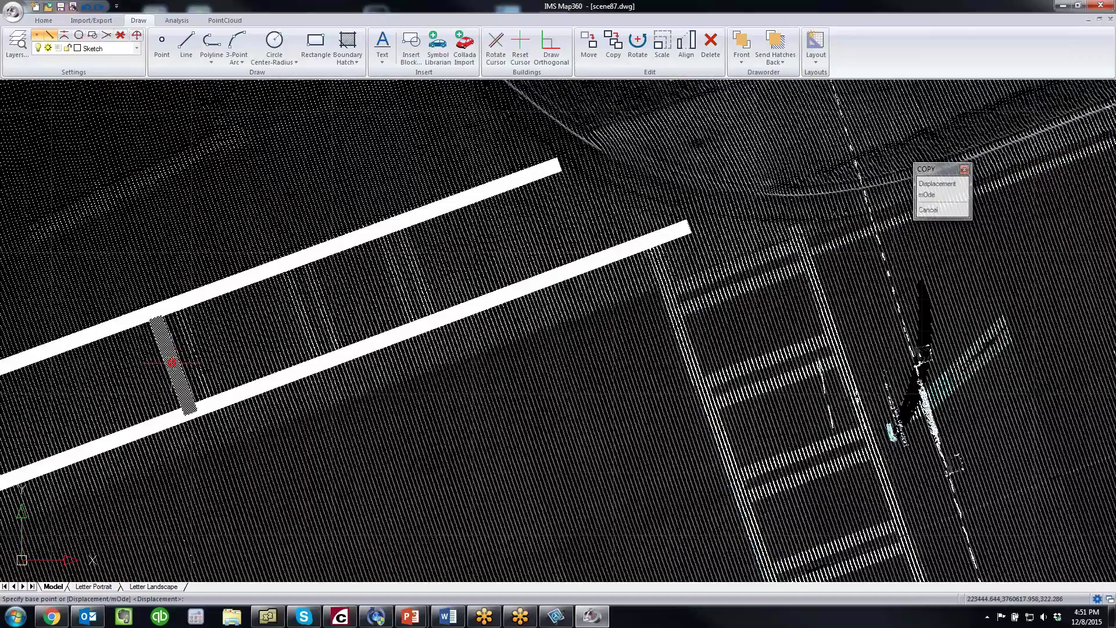
left_click(172, 364)
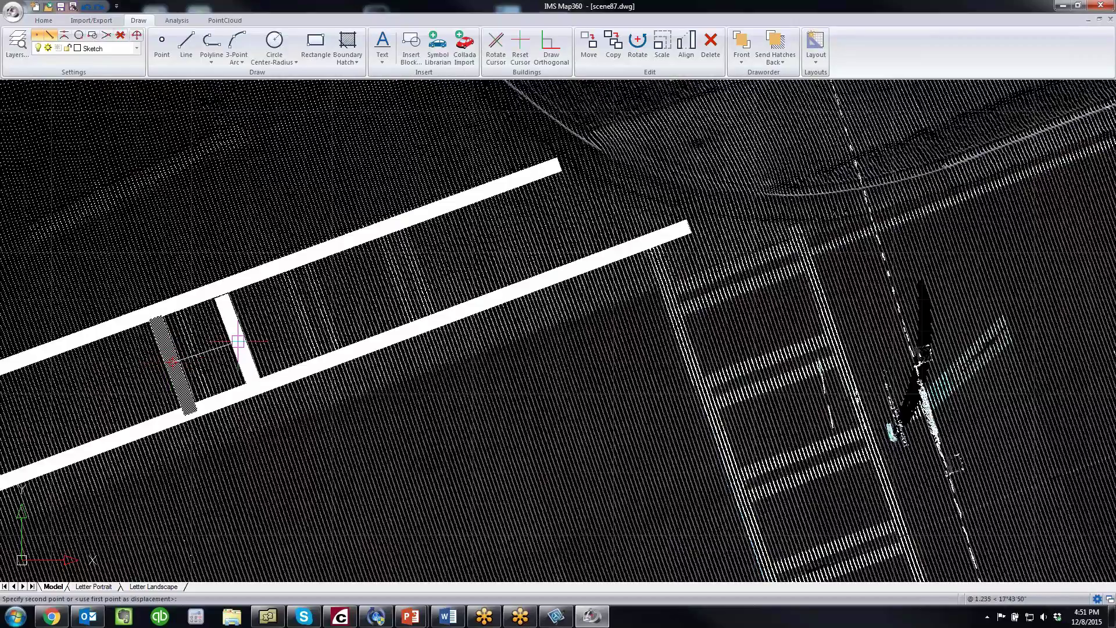
left_click(198, 351)
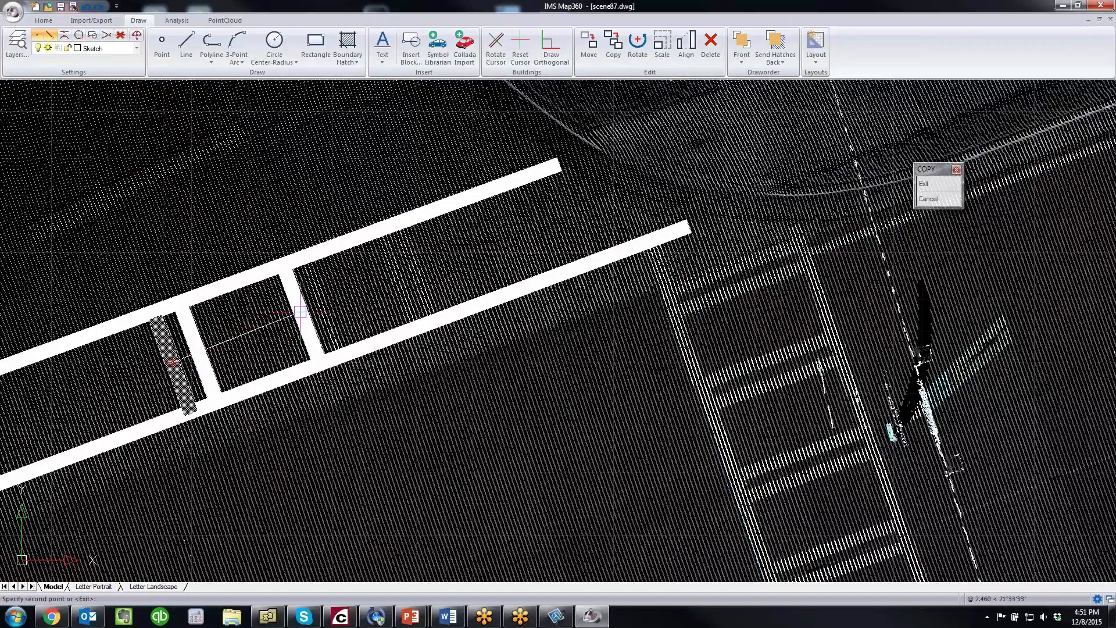
left_click(297, 314)
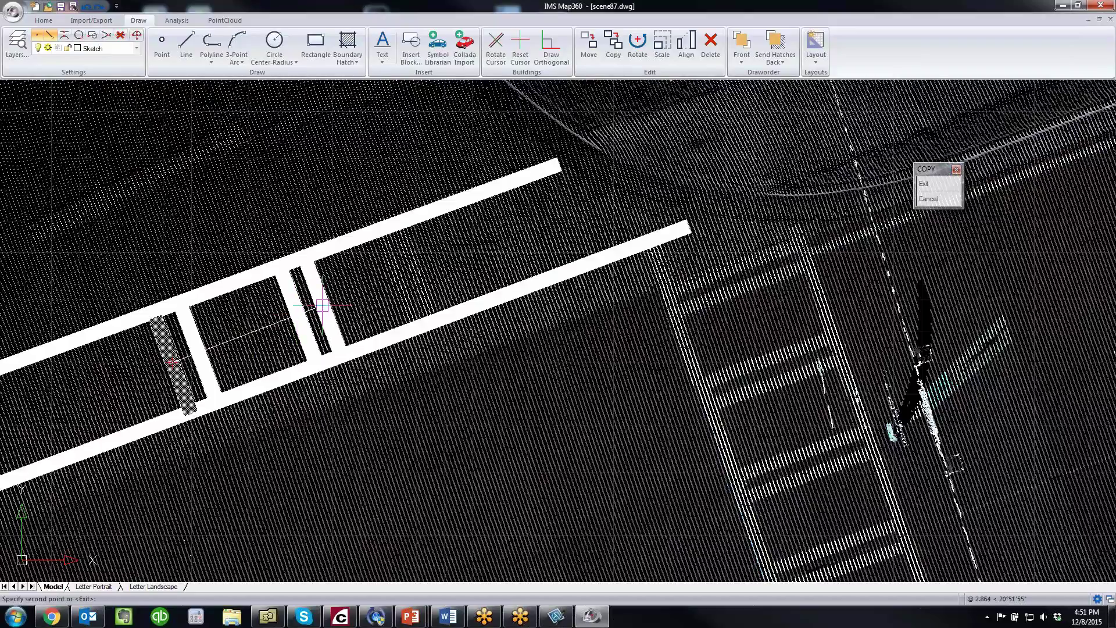
left_click(383, 285)
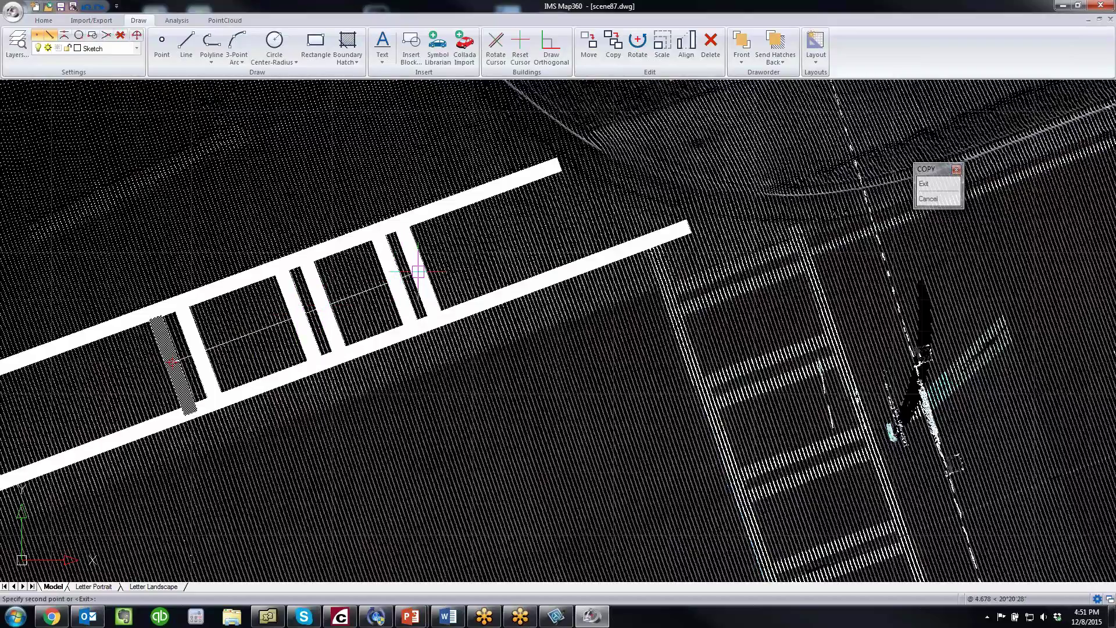
scroll(468, 349, "down", 5)
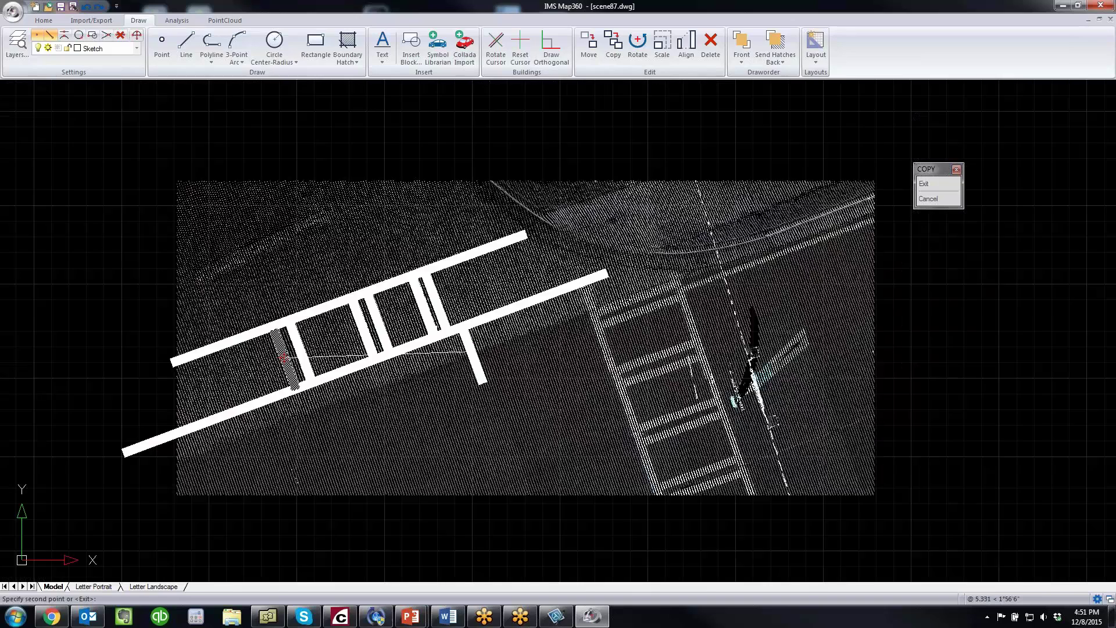
key("Escape")
scroll(468, 349, "up", 3)
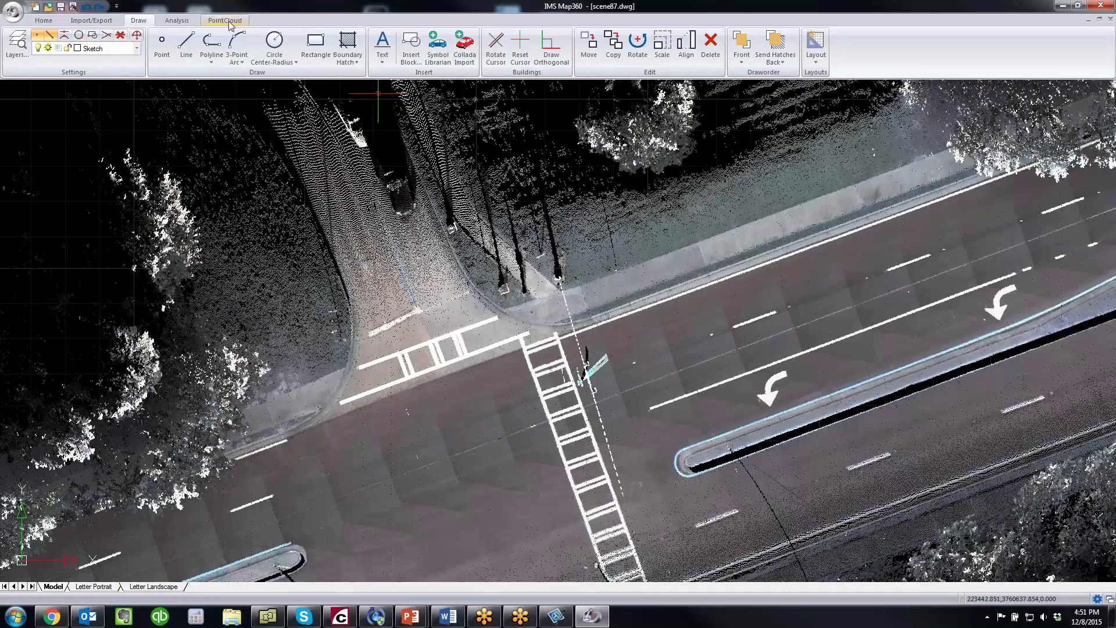
Toggle the point cloud visibility off and back on, then switch to the Letter Portrait layout
left_click(225, 21)
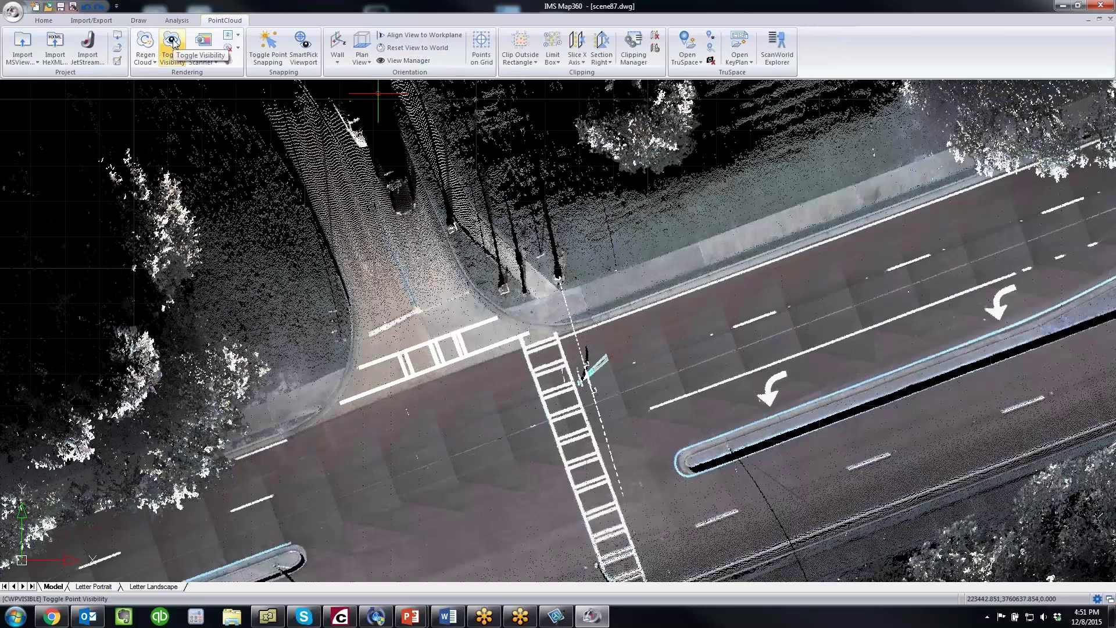
left_click(173, 43)
left_click(173, 44)
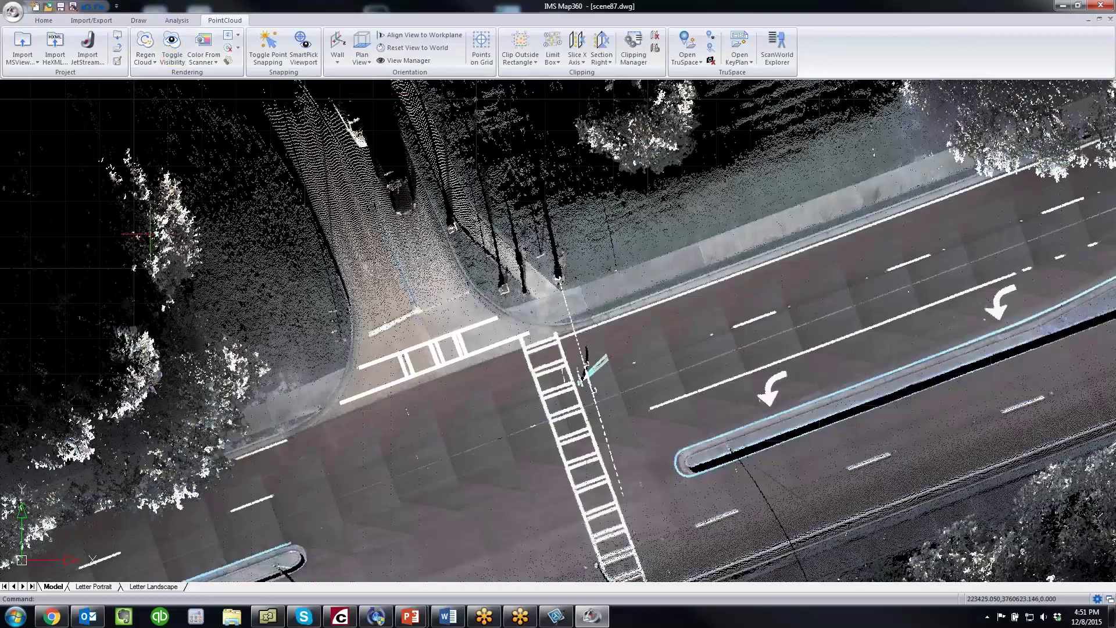
left_click(93, 587)
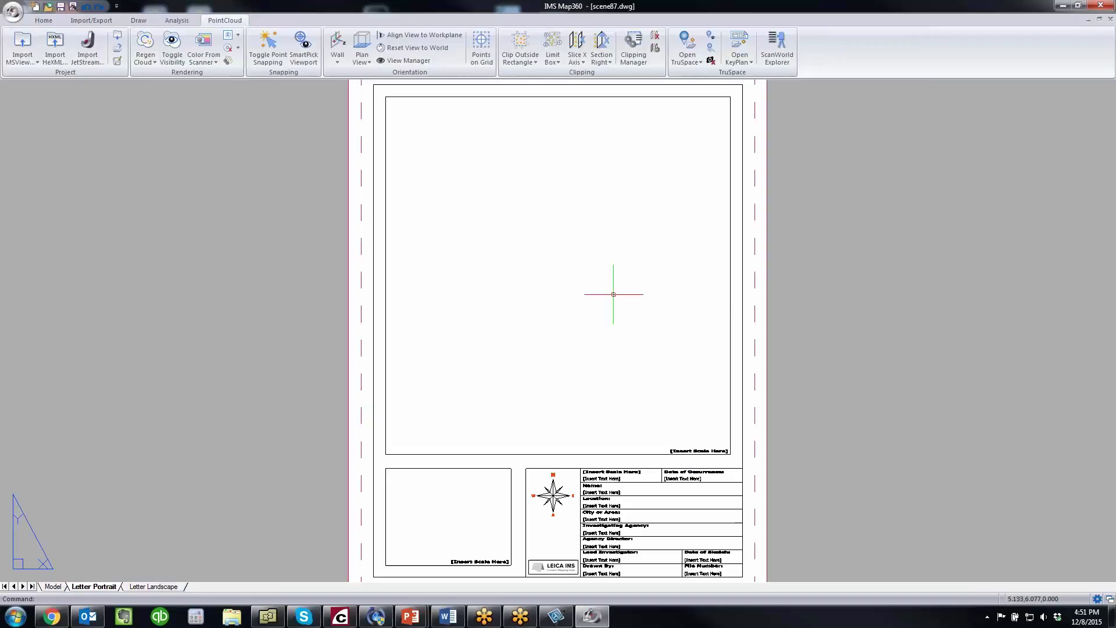
Zoom the sheet's map frame to extents, then centre and enlarge the intersection crosswalk in it
double_click(613, 293)
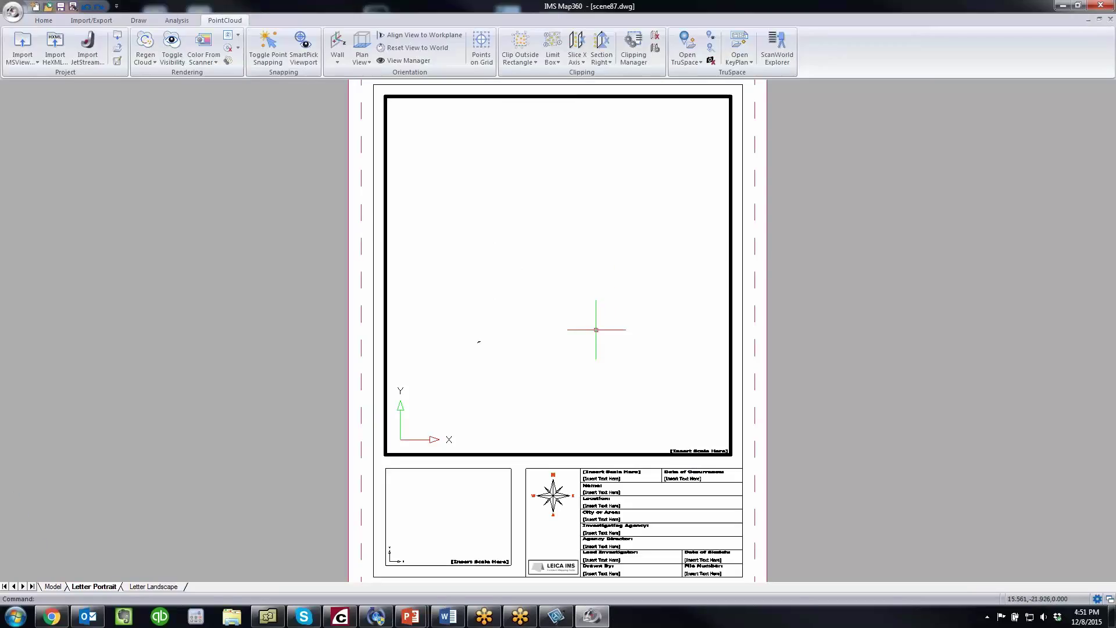
key("z")
key("Return")
key("e")
key("Return")
scroll(468, 367, "up", 3)
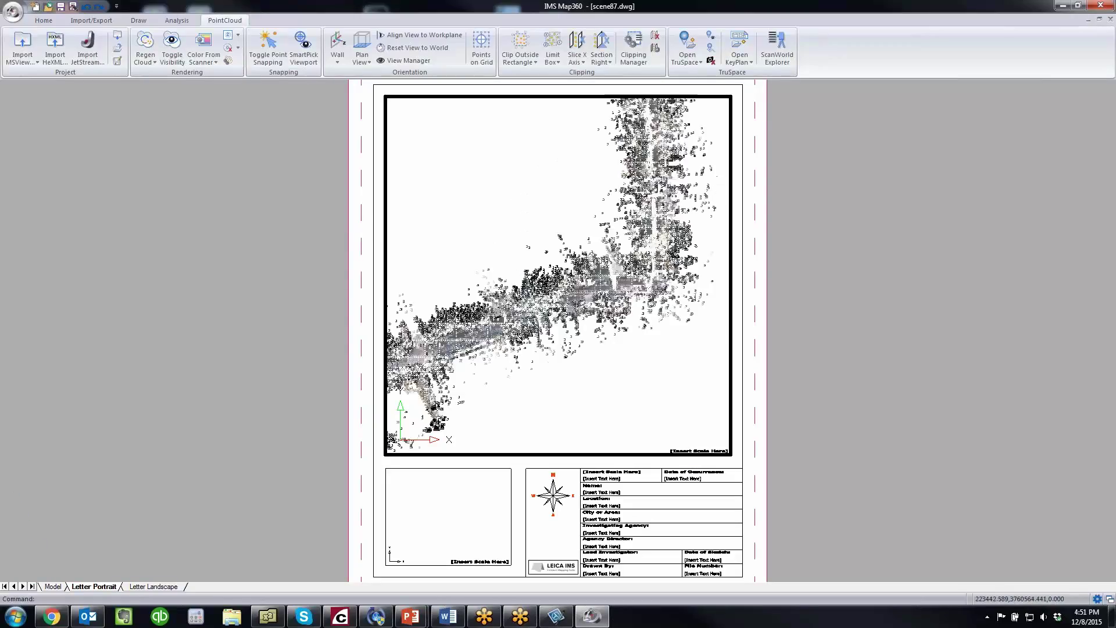
scroll(538, 312, "up", 3)
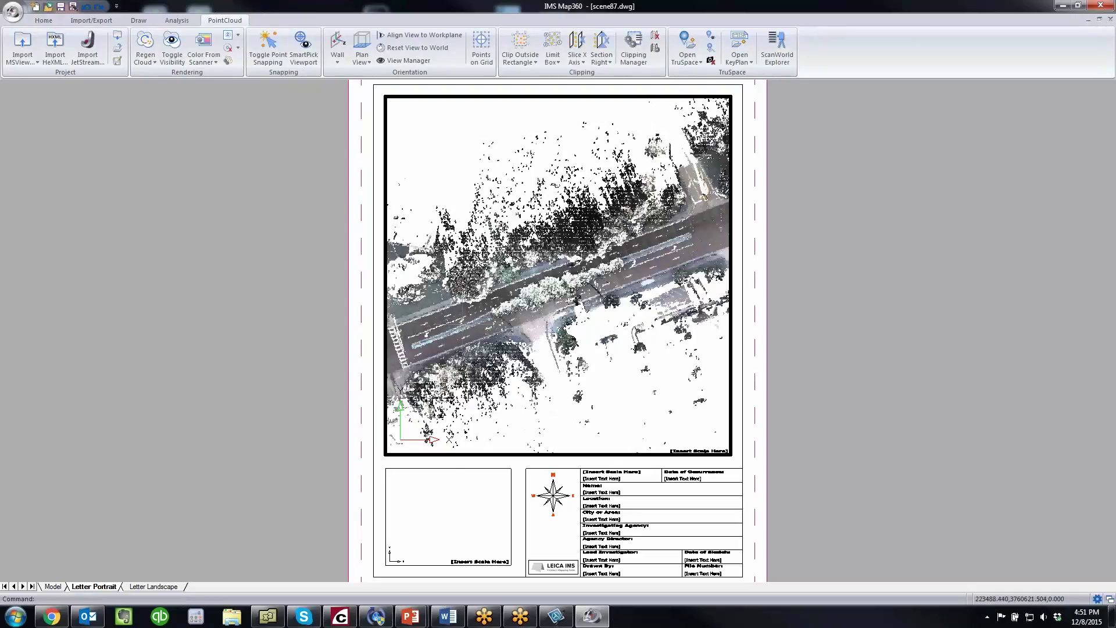
middle_click_drag(511, 314, 722, 256)
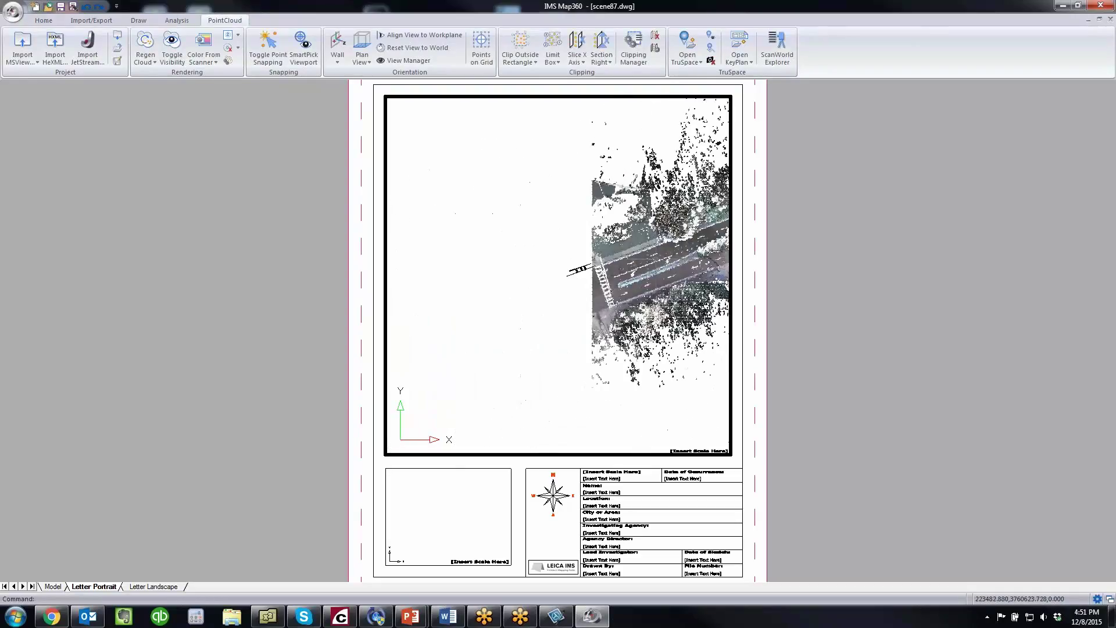
scroll(578, 266, "up", 3)
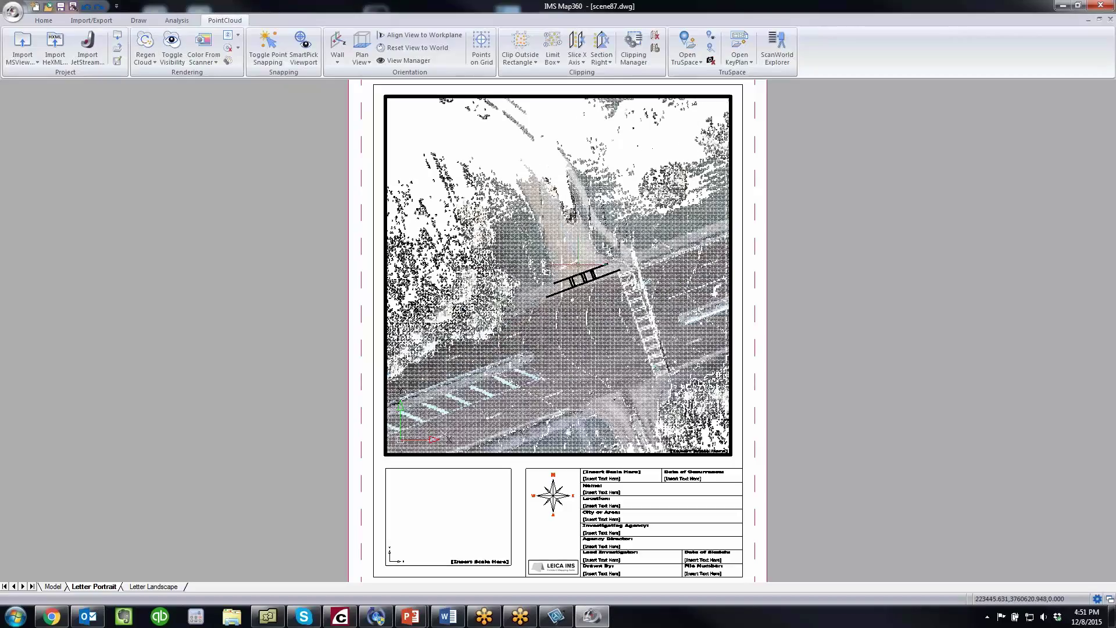
scroll(606, 277, "up", 2)
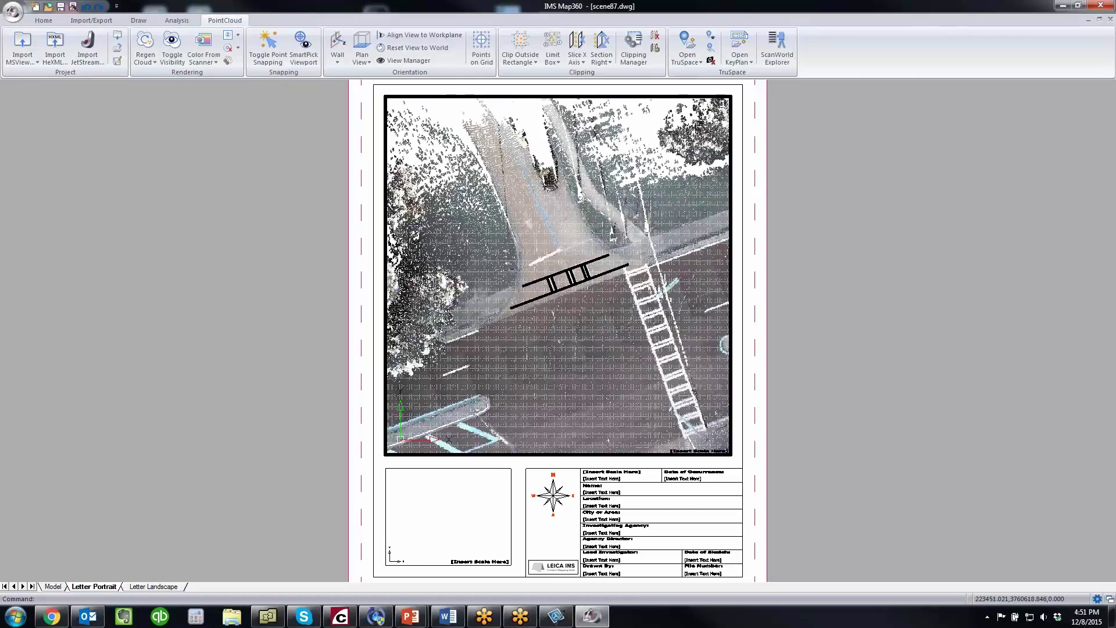
scroll(605, 277, "up", 2)
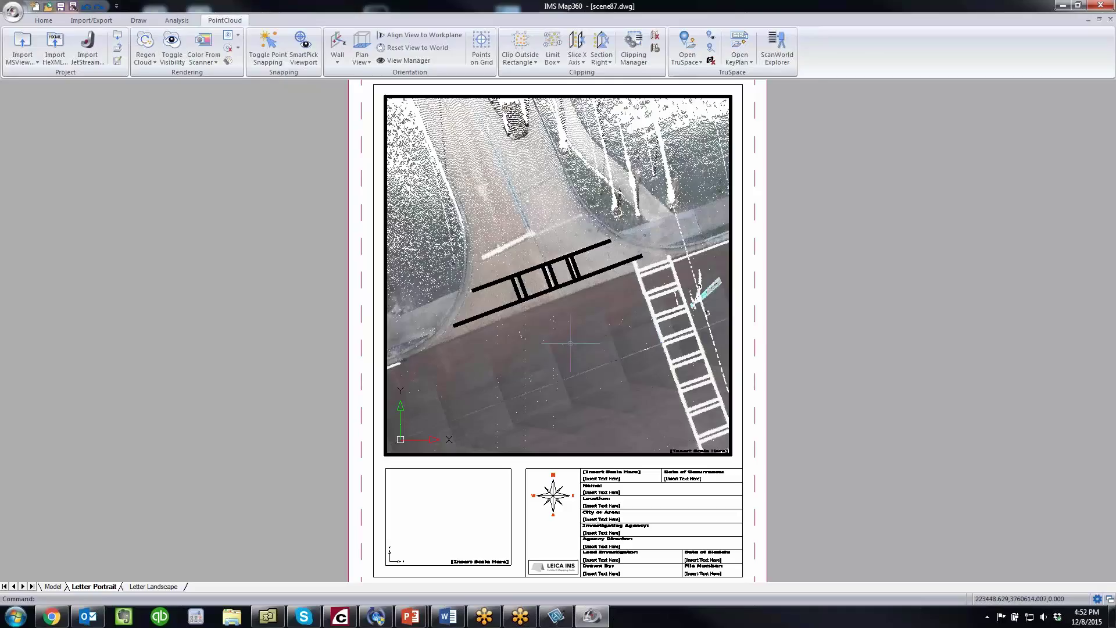
double_click(932, 353)
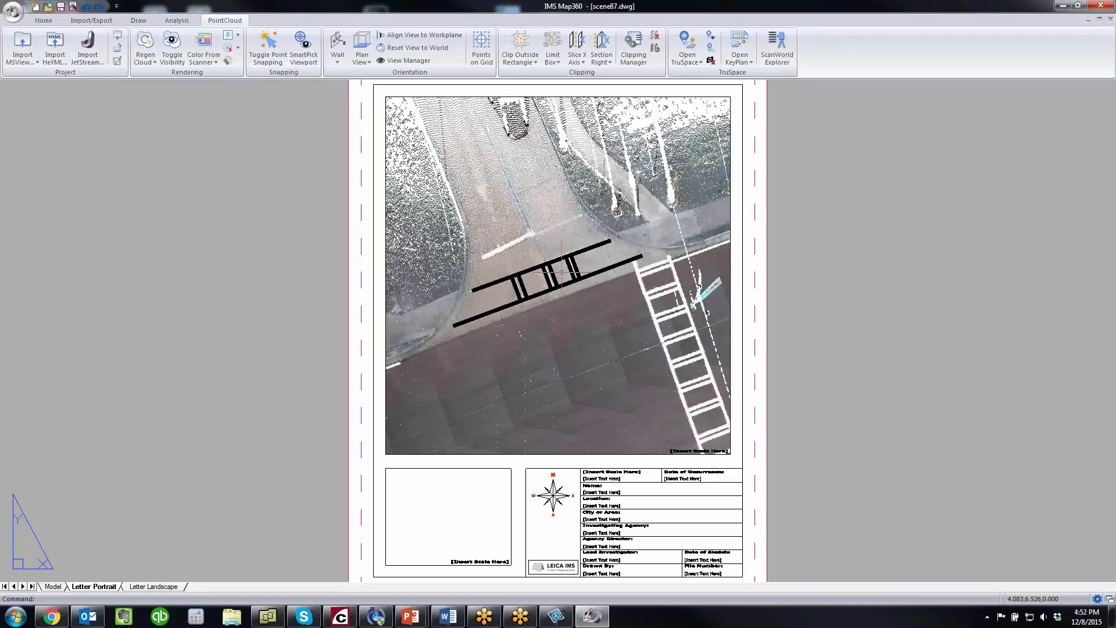
Save the intersection scene and open HxIP Demo - Airfield.dwg from Recent Scenes
left_click(62, 7)
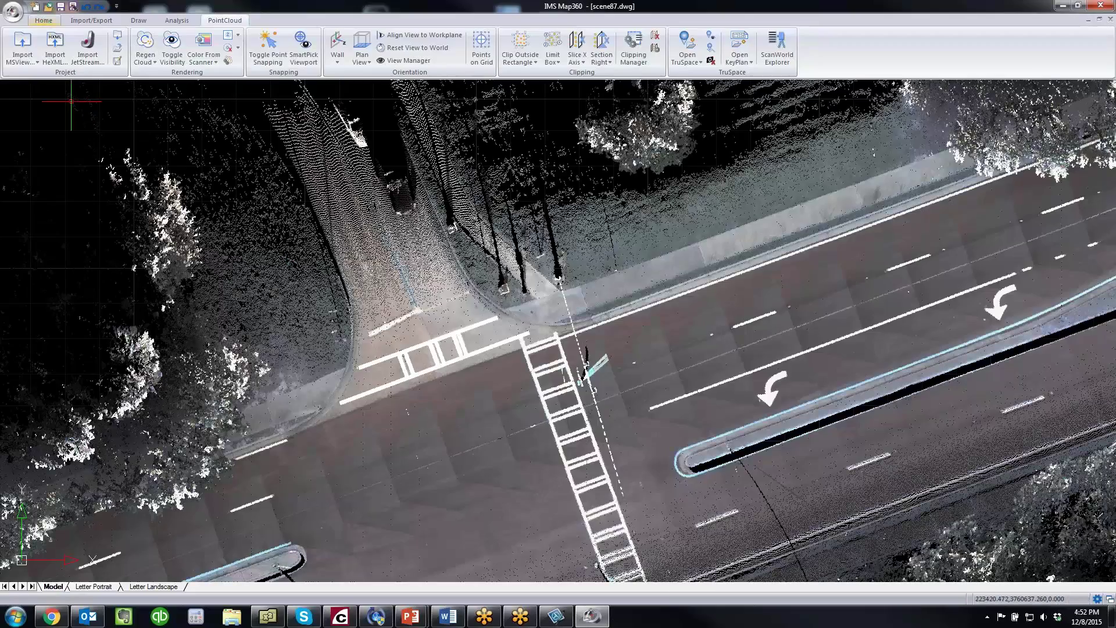
left_click(44, 20)
left_click(13, 14)
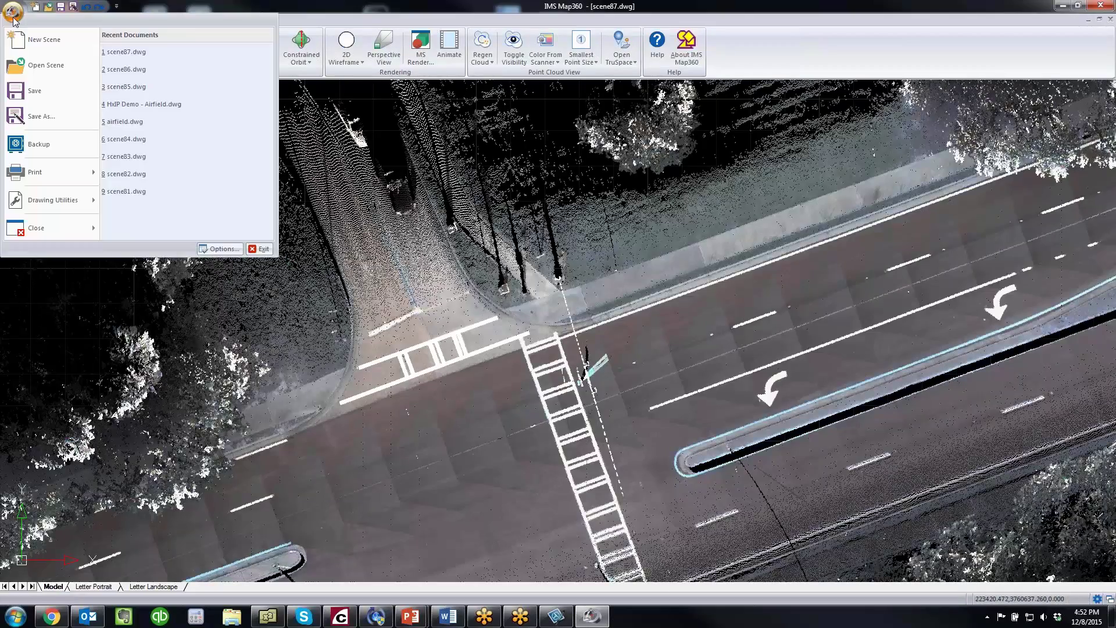
left_click(36, 67)
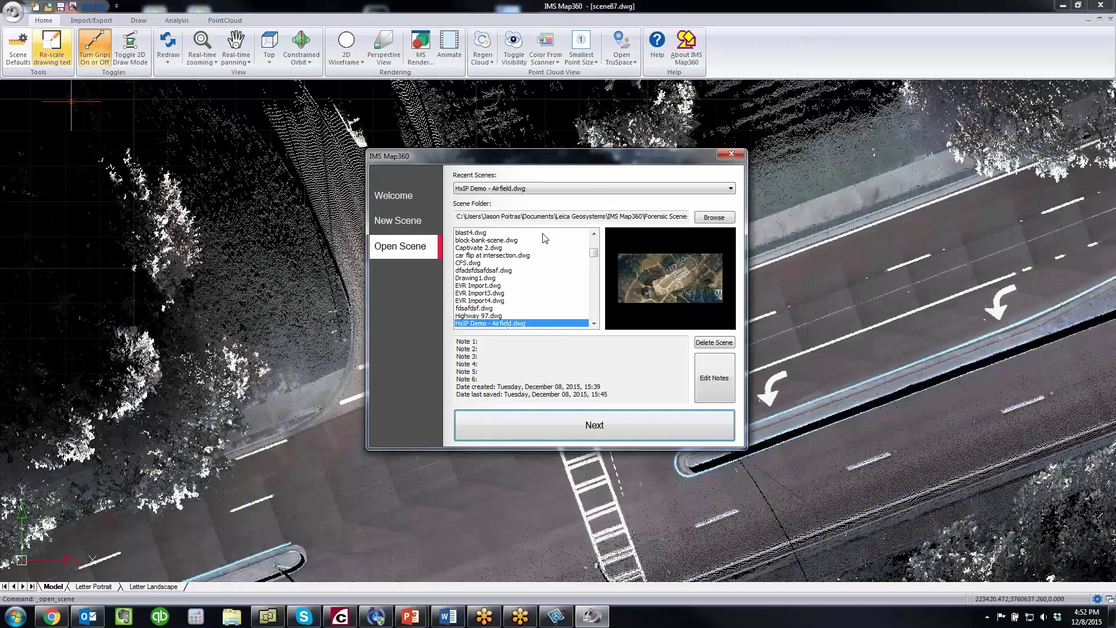
left_click(538, 188)
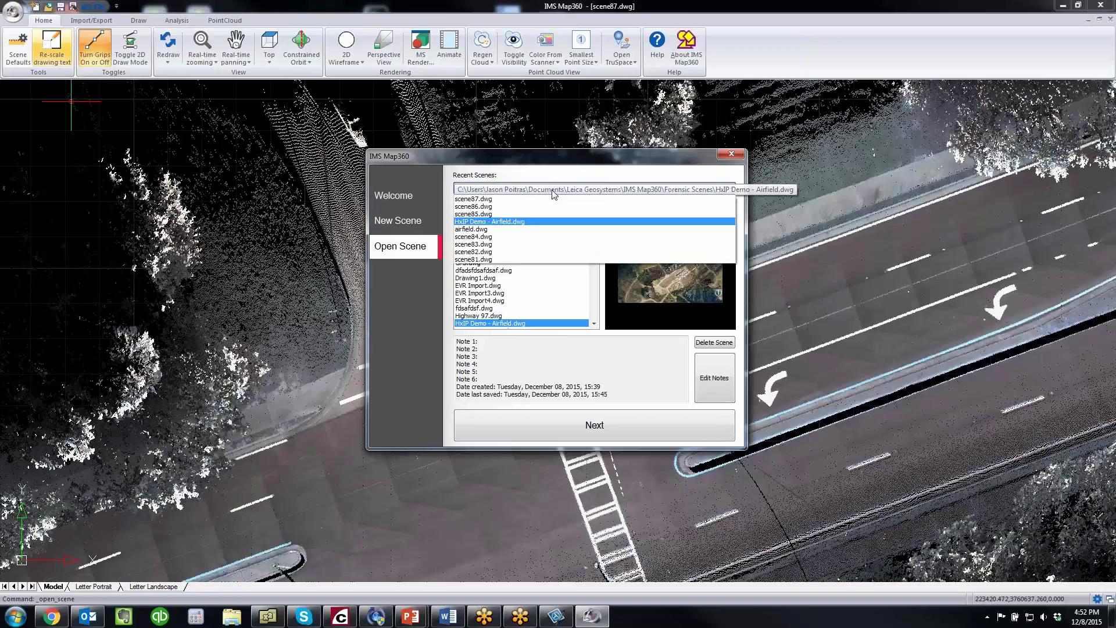
left_click(528, 225)
left_click(610, 428)
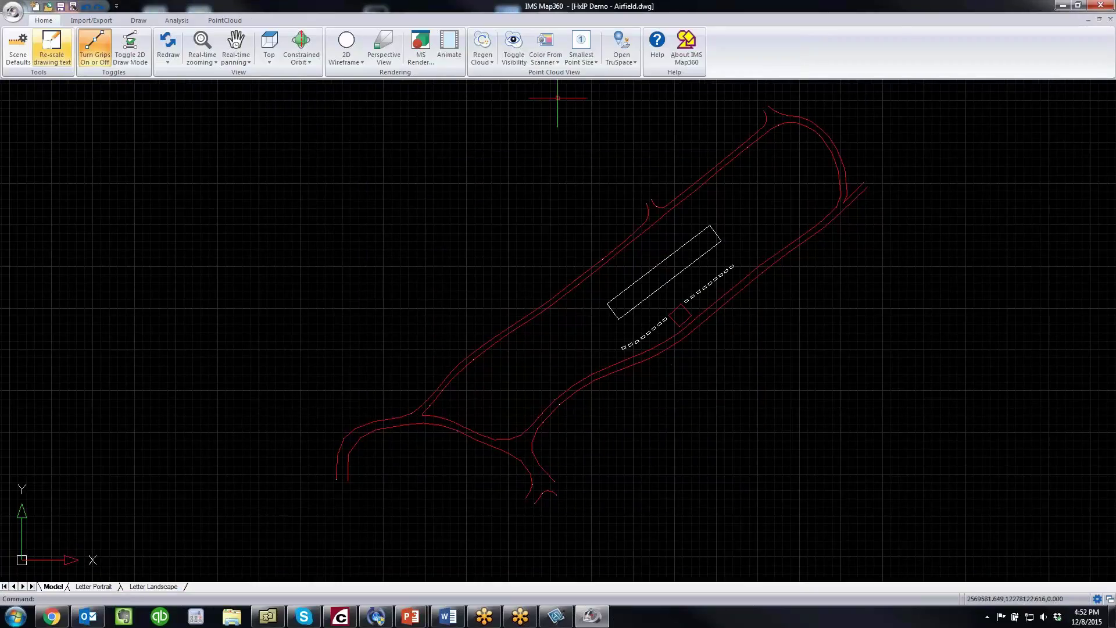
Import the Airfield - Scan plus Aerial JetStream point cloud with default settings
left_click(91, 20)
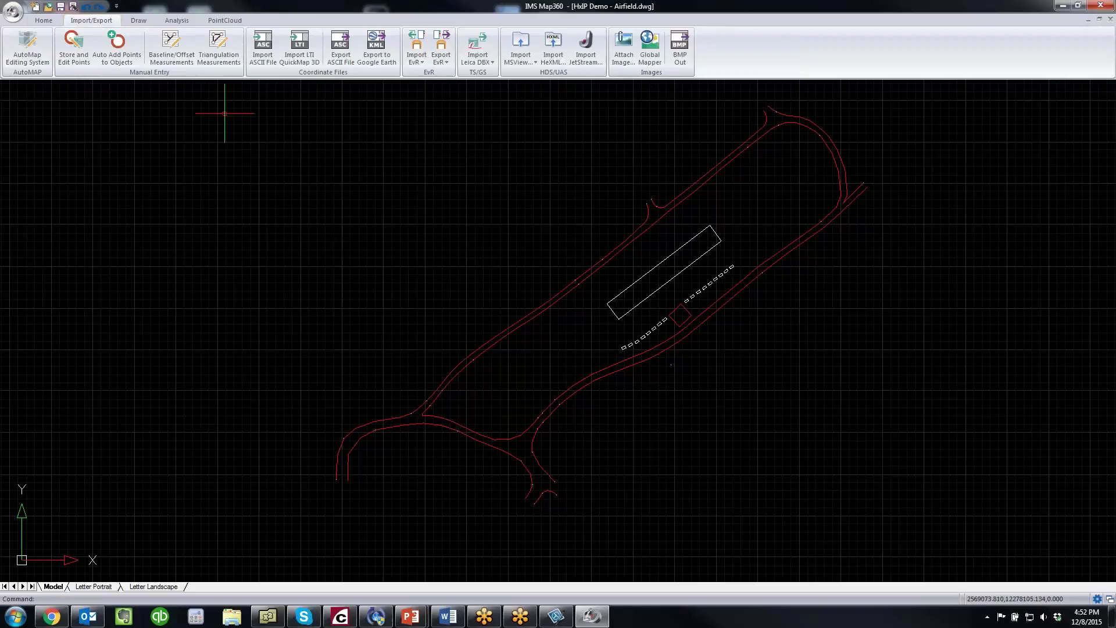
left_click(586, 49)
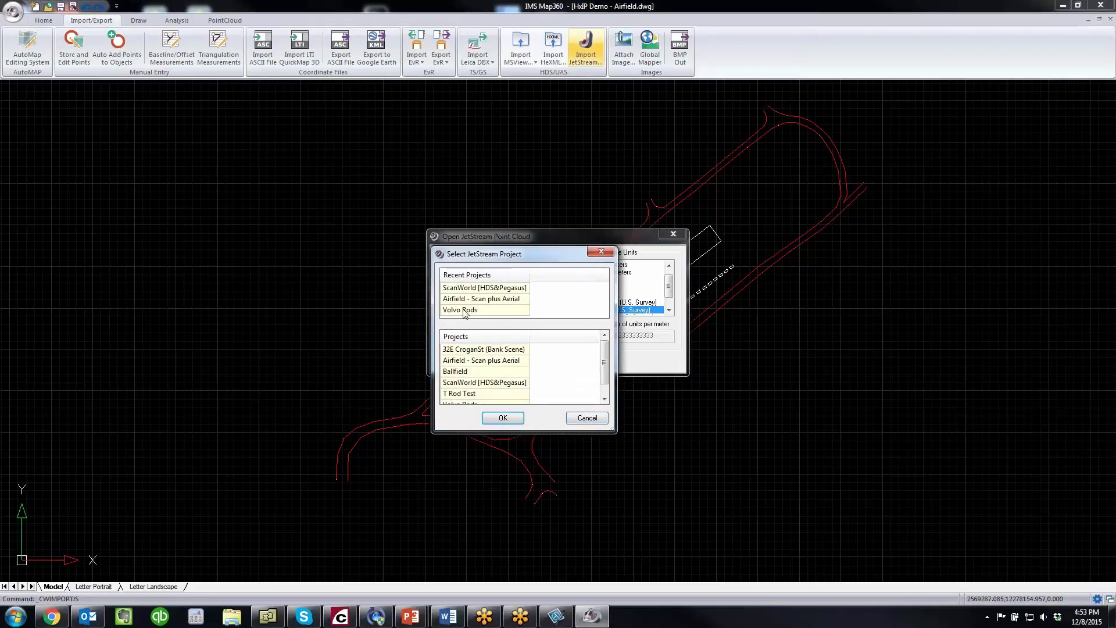
left_click(481, 301)
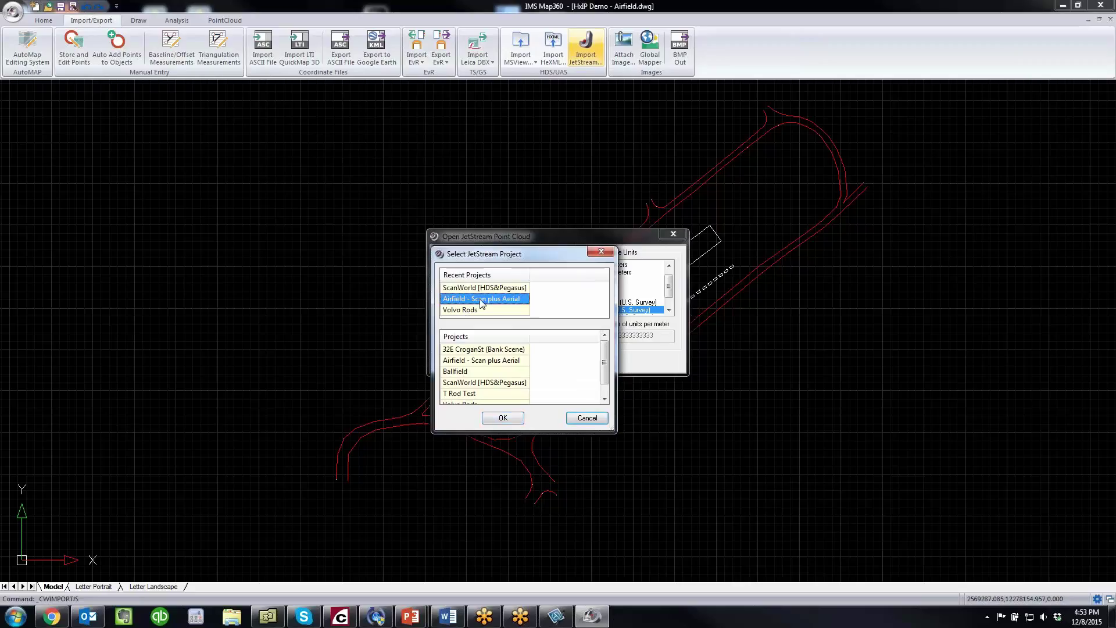
left_click(502, 418)
left_click(524, 363)
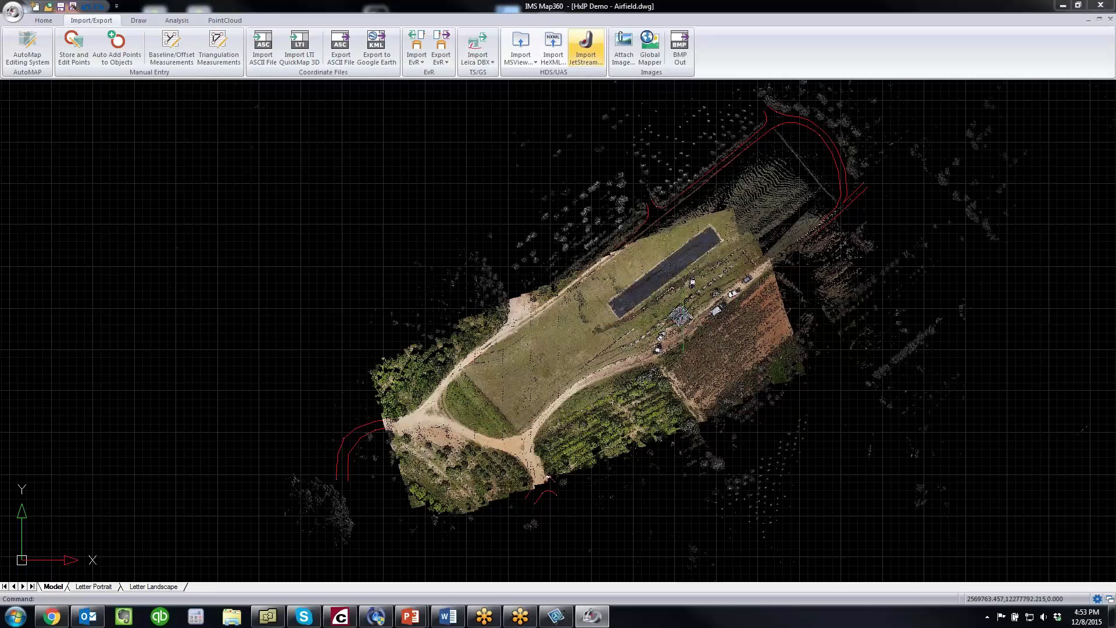
Centre the airfield in view and switch to the Letter Portrait sheet
scroll(683, 345, "up", 10)
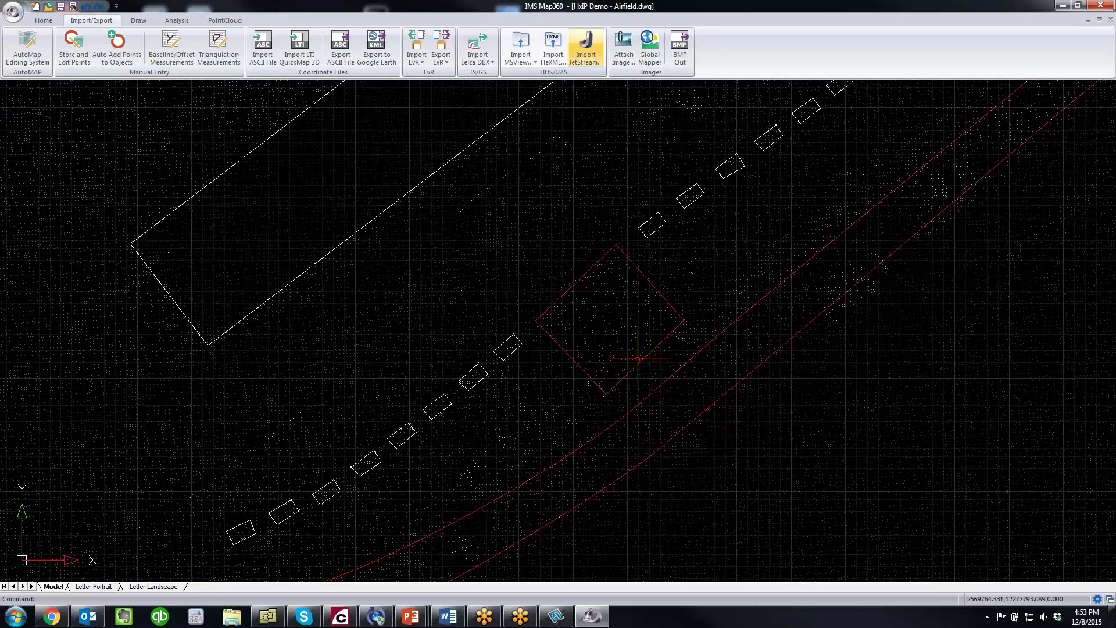
scroll(706, 400, "down", 6)
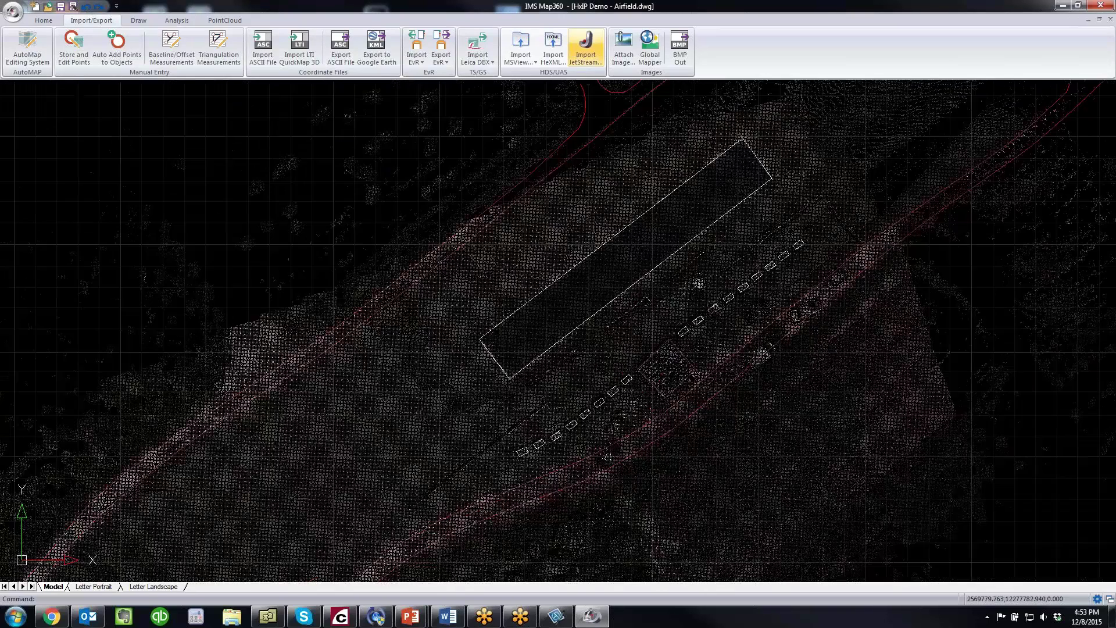
scroll(703, 400, "down", 5)
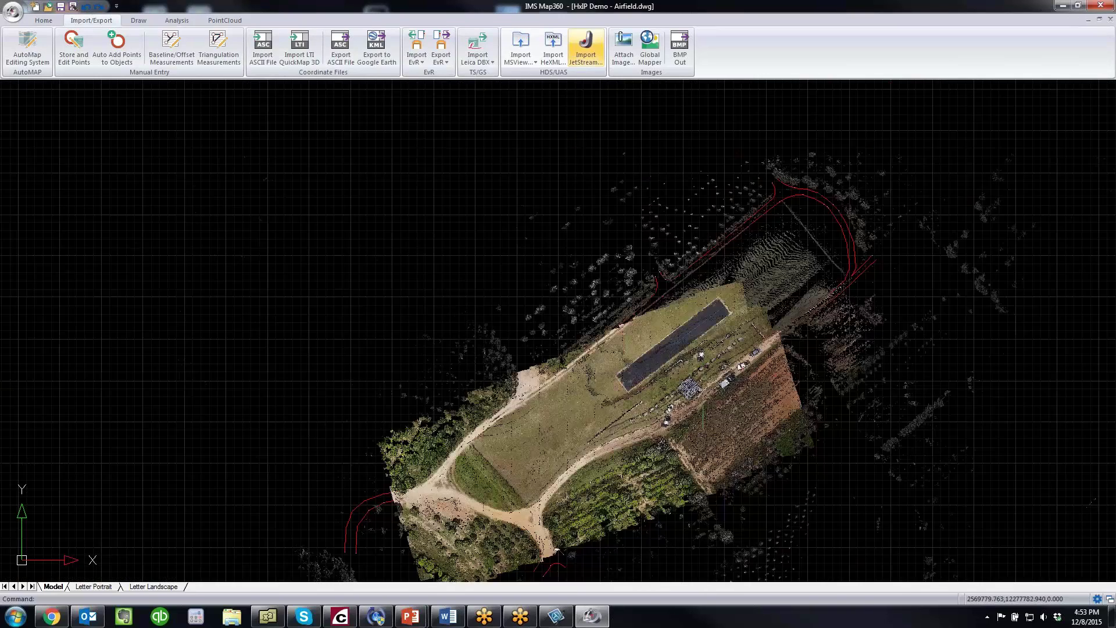
middle_click_drag(703, 400, 712, 366)
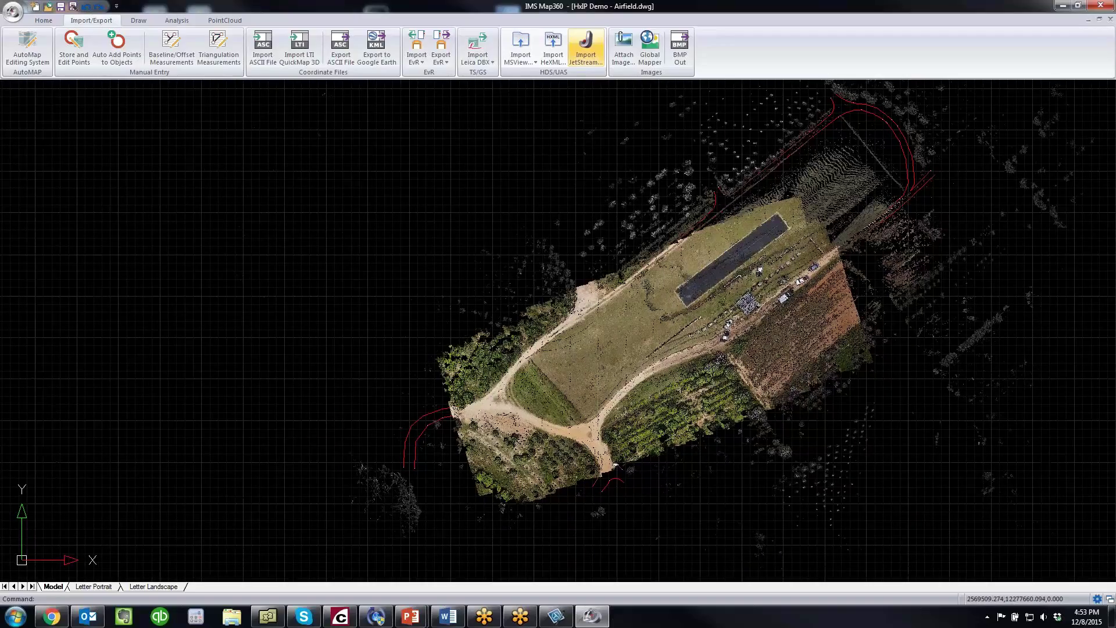
left_click(93, 586)
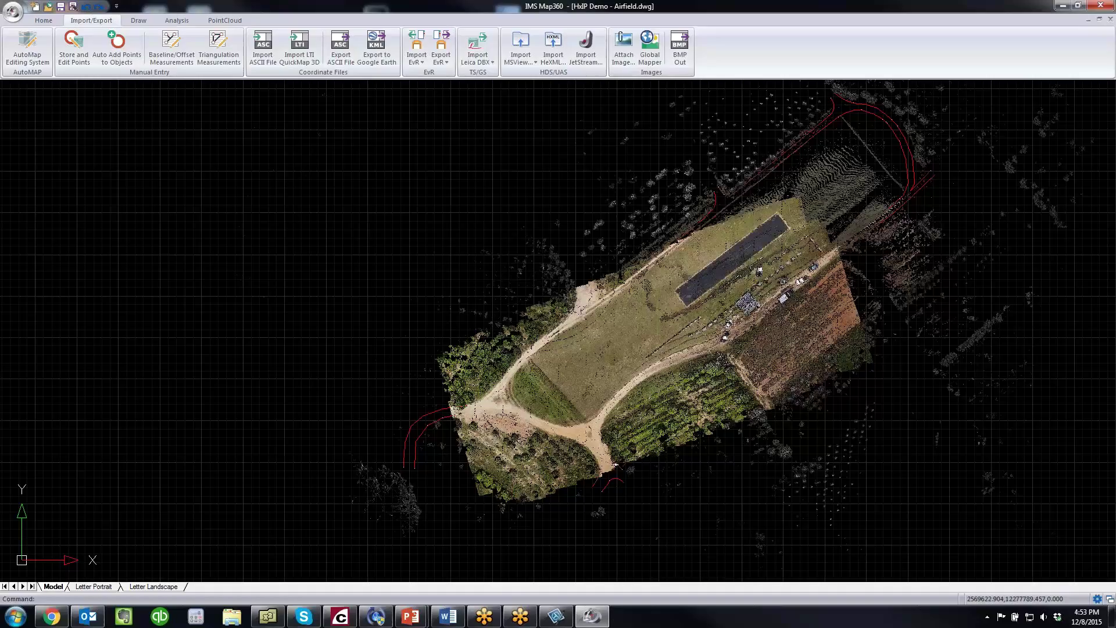
Add Global Mapper online aerial imagery using the saved server credentials, then zoom out
scroll(648, 302, "up", 2)
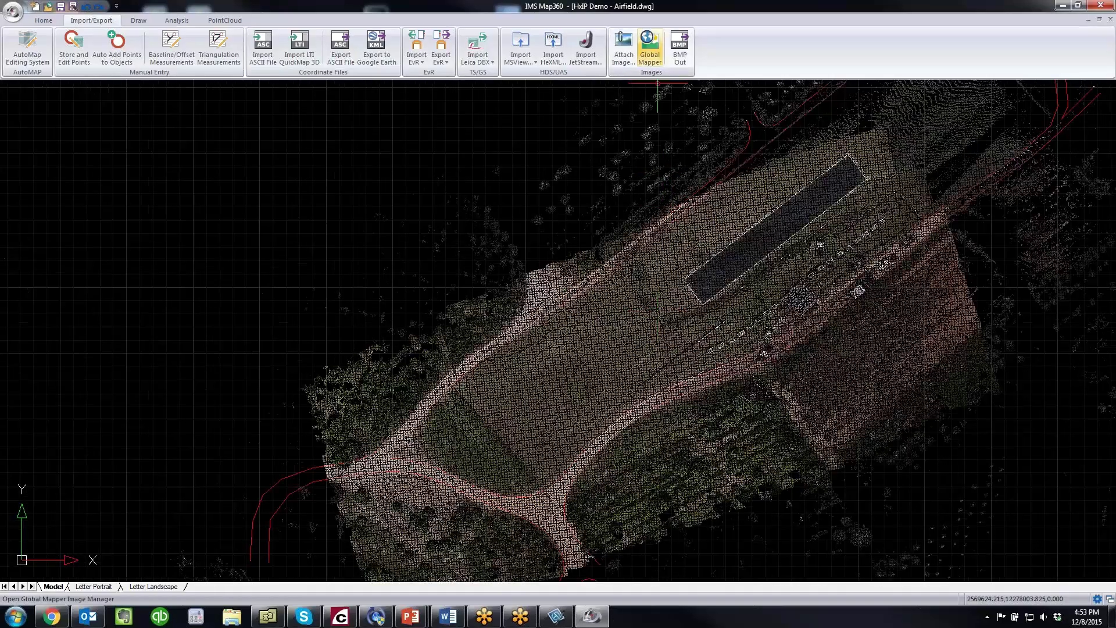
left_click(650, 51)
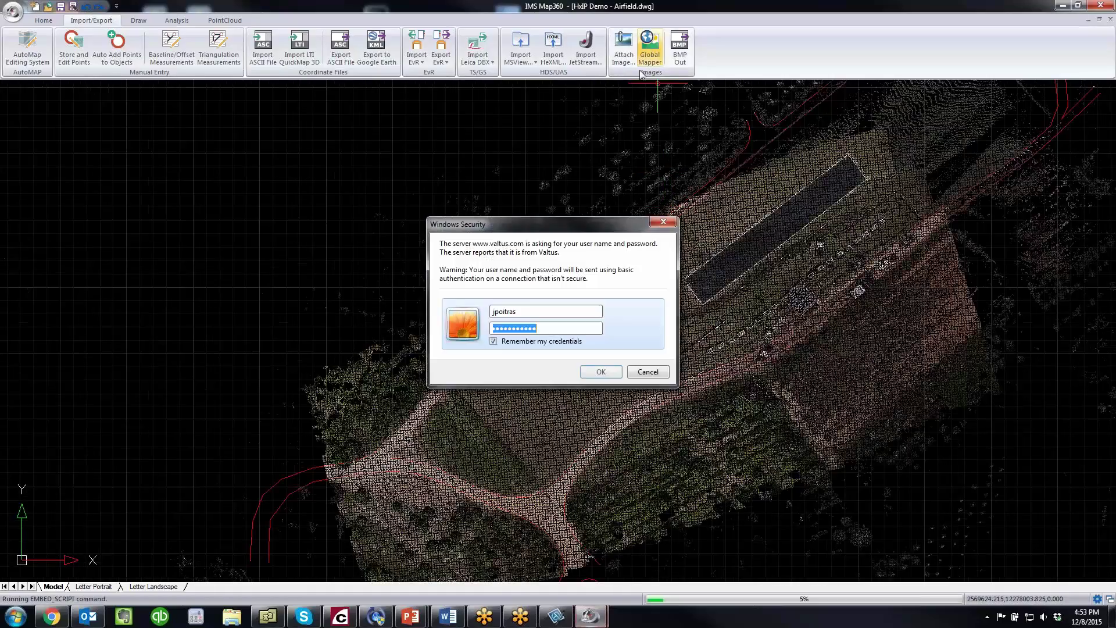
left_click(601, 371)
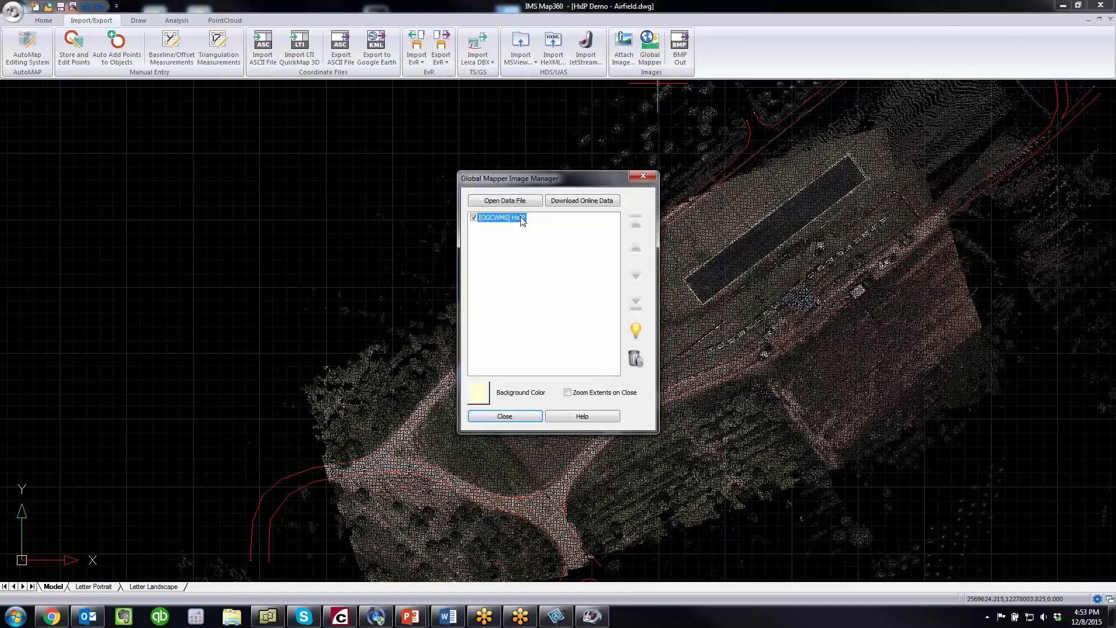
left_click(505, 416)
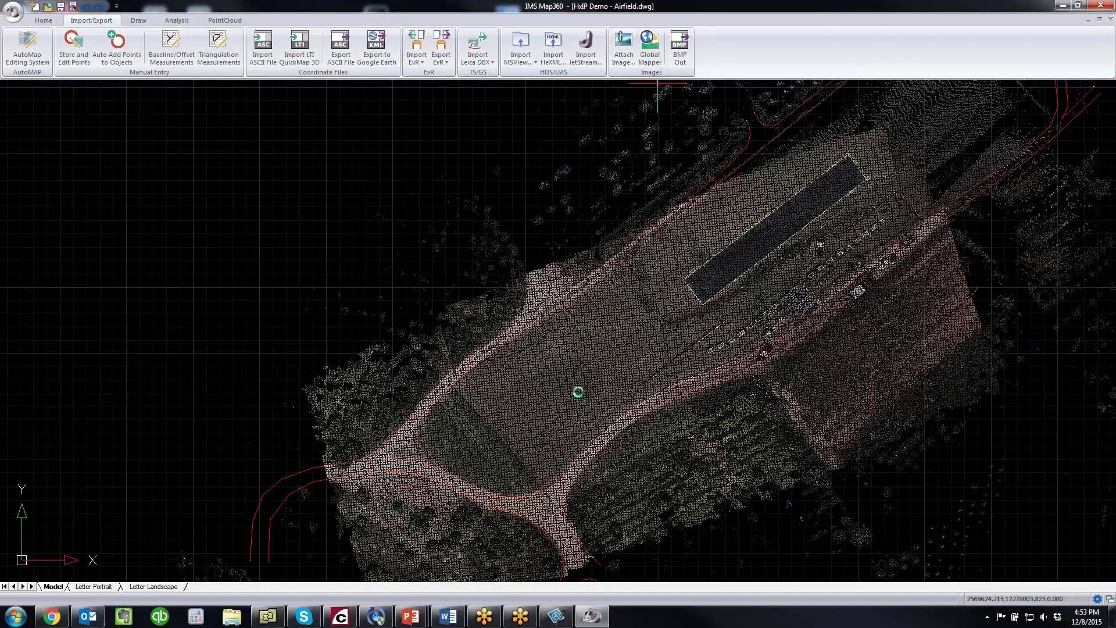
scroll(555, 426, "down", 2)
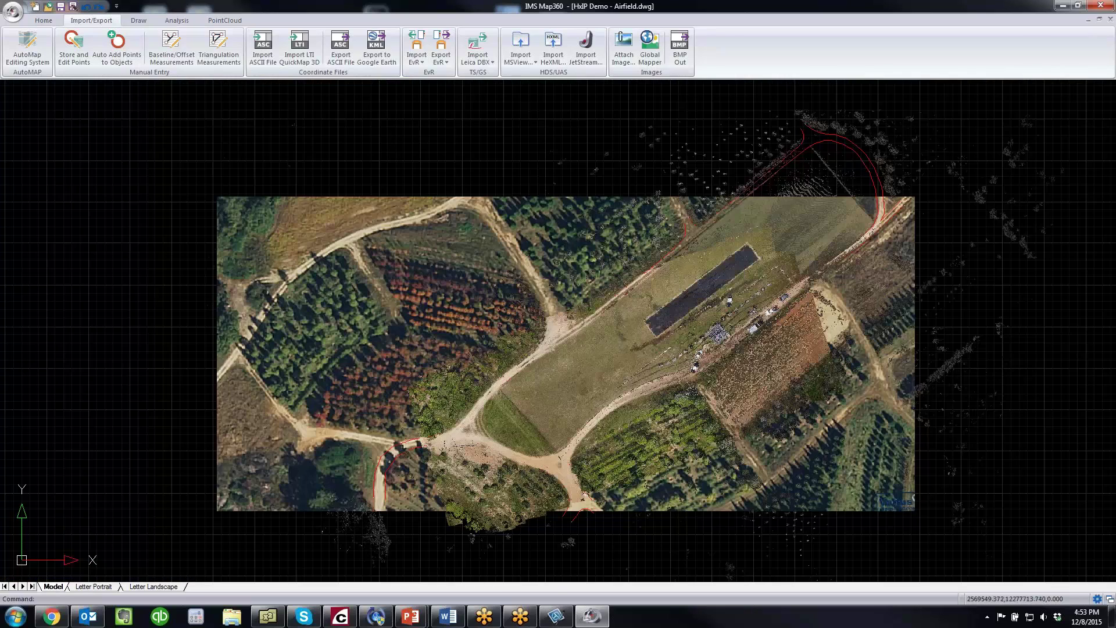